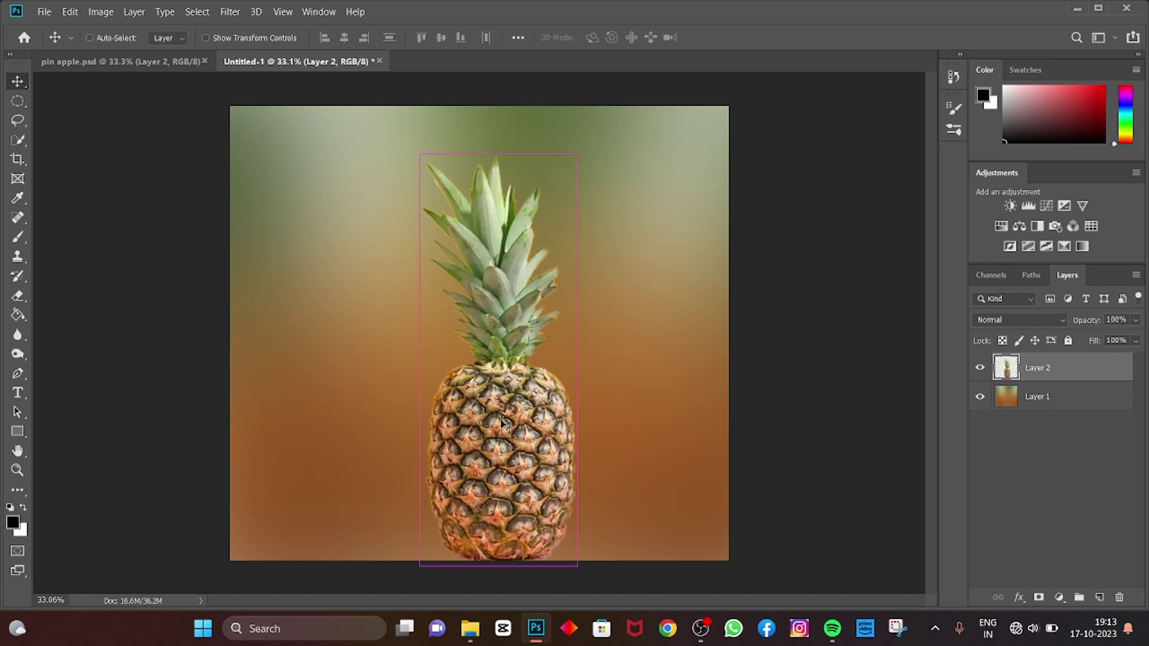
Darken the pineapple layer with Curves, using a midtone point at input 147 and output 130
{"action": "key", "text": "ctrl+m"}
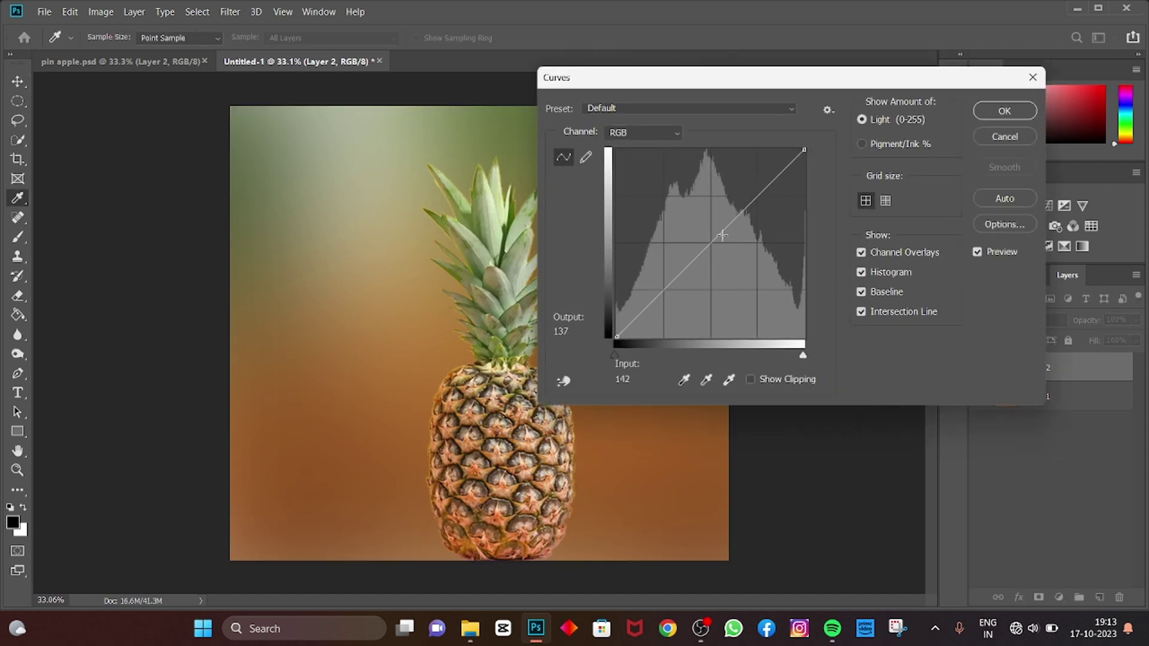
{"action": "left_click_drag", "start_coordinate": [725, 228], "coordinate": [725, 237]}
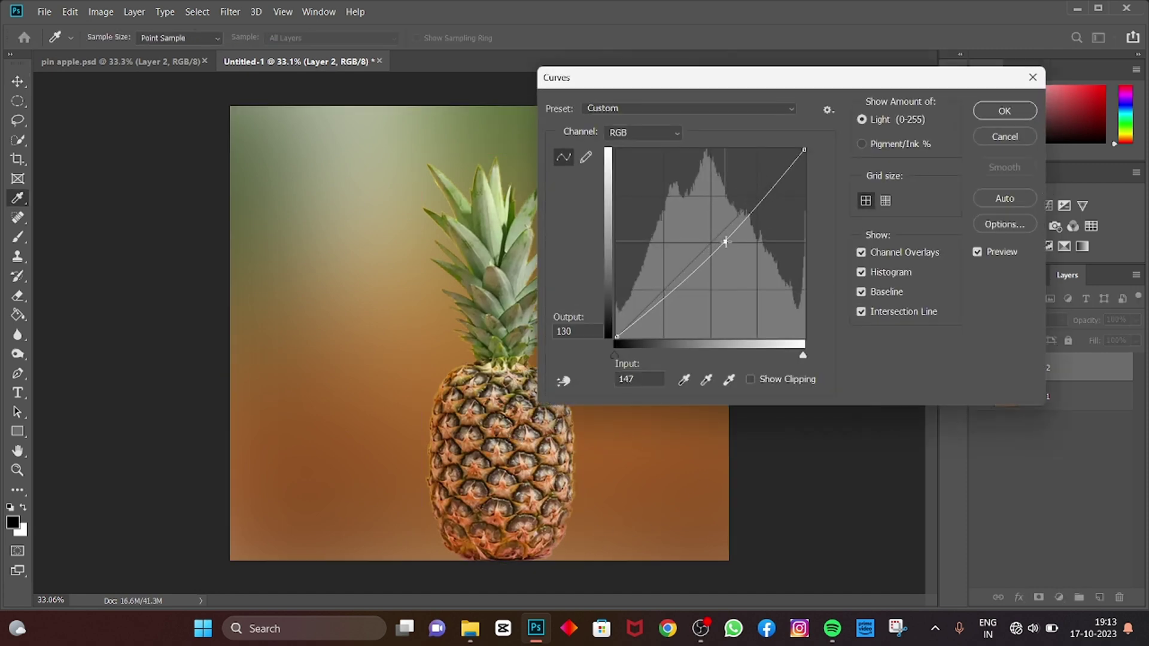
{"action": "key", "text": "Return"}
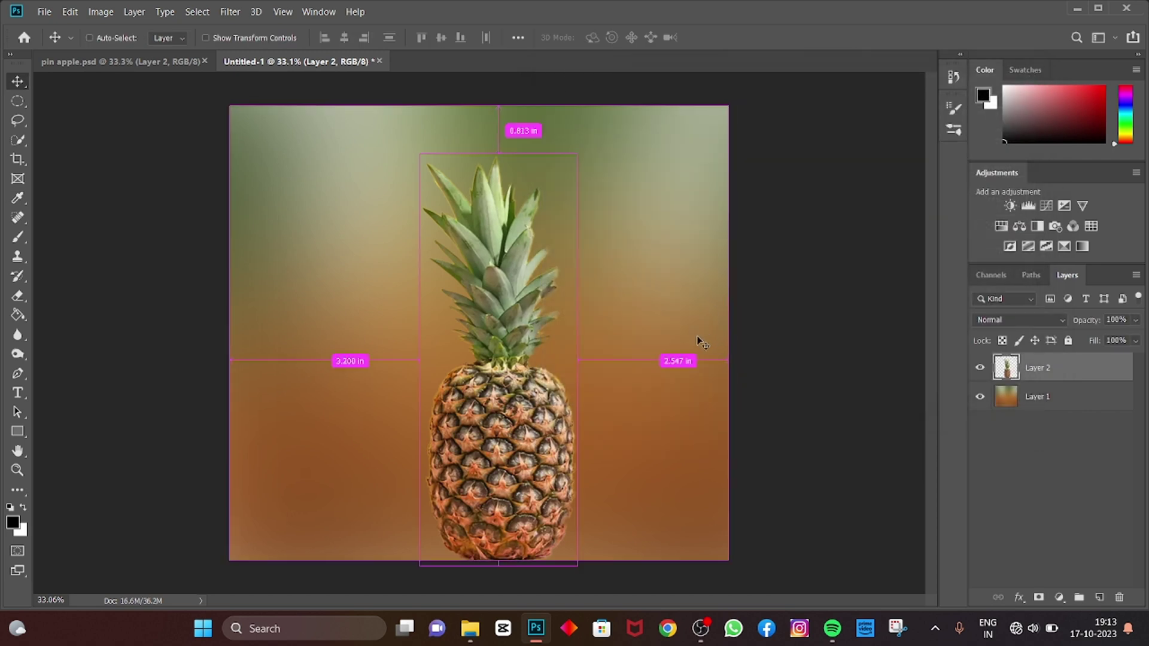
Free-transform the pineapple, moving it up off the canvas's lower edge and scaling it to about 103% width and 99% height
{"action": "key", "text": "ctrl+t"}
{"action": "left_click_drag", "start_coordinate": [485, 455], "coordinate": [489, 428]}
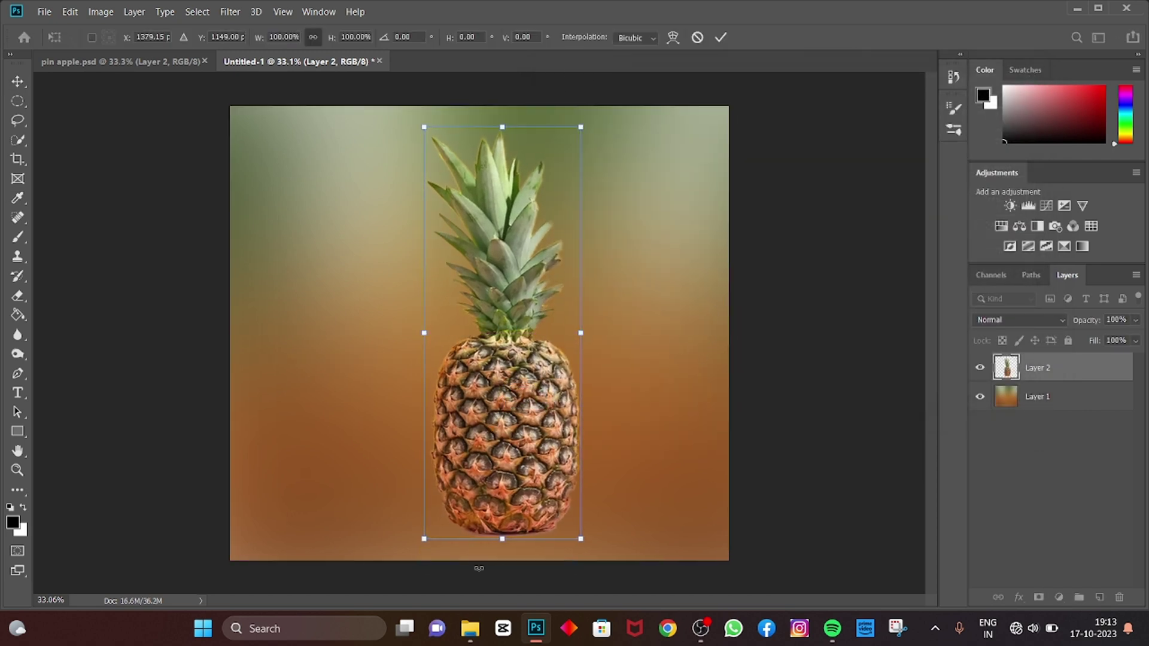
{"action": "left_click_drag", "start_coordinate": [502, 539], "coordinate": [501, 555]}
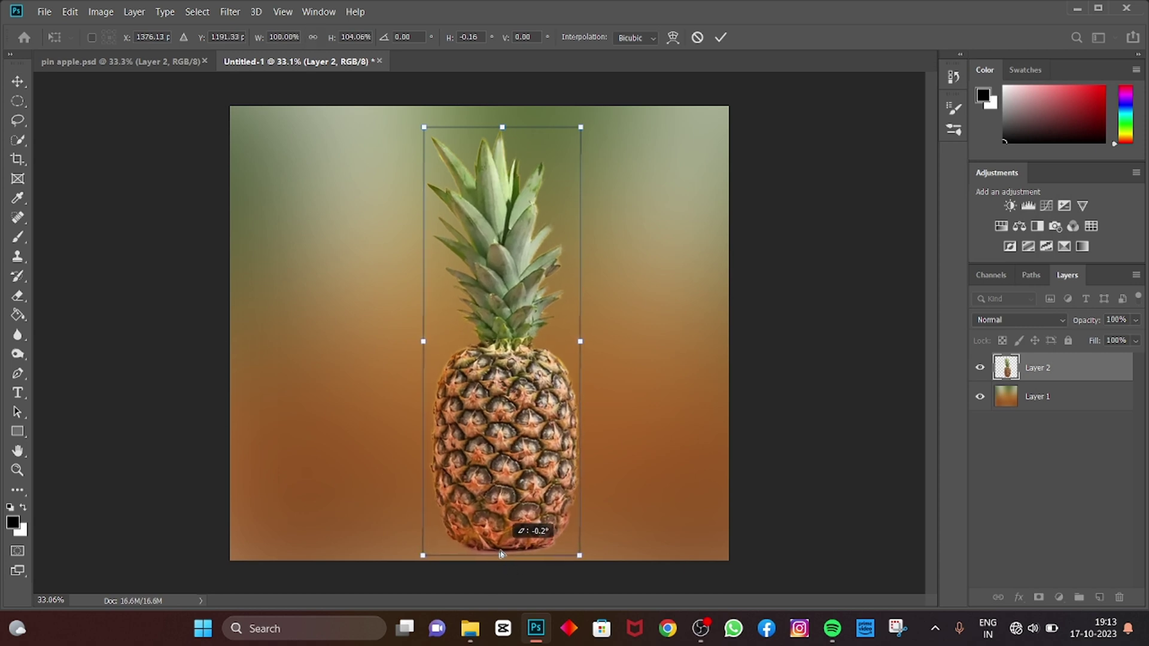
{"action": "left_click_drag", "start_coordinate": [579, 556], "coordinate": [572, 531]}
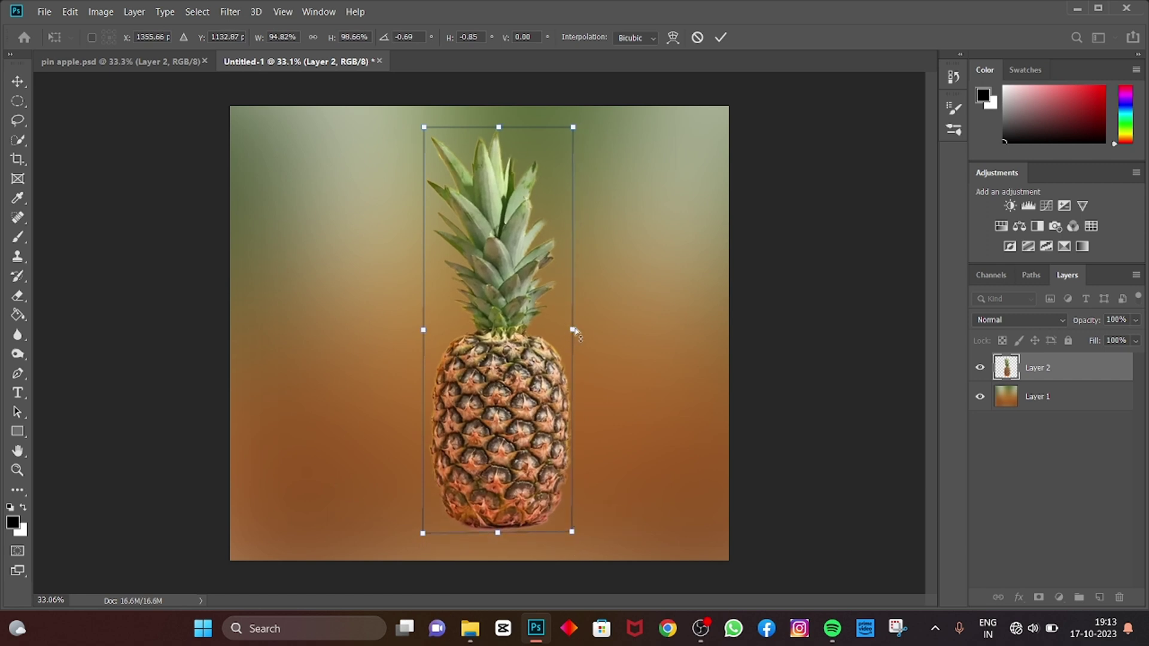
{"action": "left_click_drag", "start_coordinate": [572, 331], "coordinate": [586, 332]}
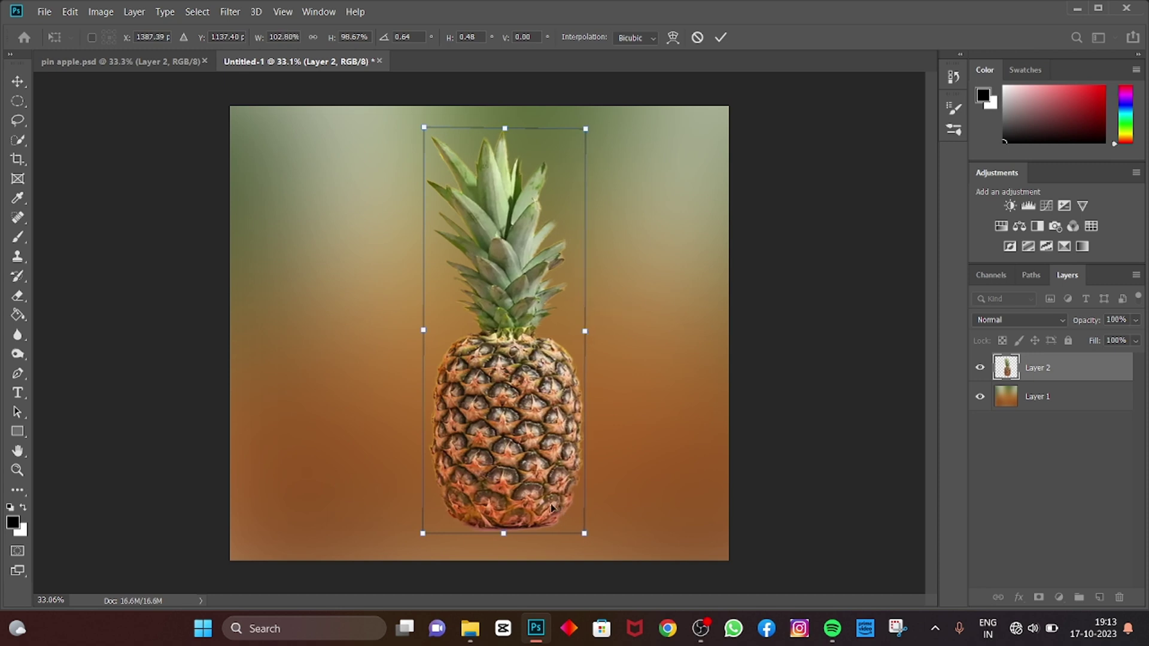
{"action": "left_click_drag", "start_coordinate": [535, 453], "coordinate": [536, 455]}
{"action": "key", "text": "Return"}
Move the pineapple slightly down so that it sits closer to the canvas's lower edge
{"action": "scroll", "coordinate": [507, 464], "scroll_direction": "up", "scroll_amount": 2}
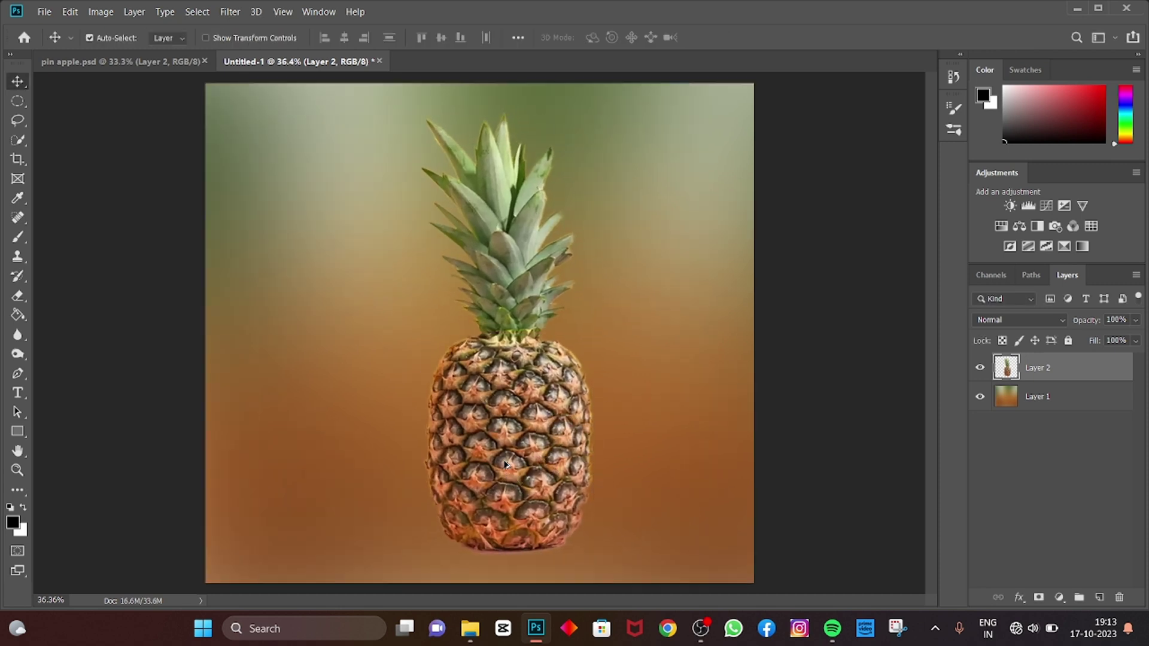
{"action": "right_click", "coordinate": [517, 422]}
{"action": "left_click", "coordinate": [536, 430]}
{"action": "left_click_drag", "start_coordinate": [535, 416], "coordinate": [532, 433]}
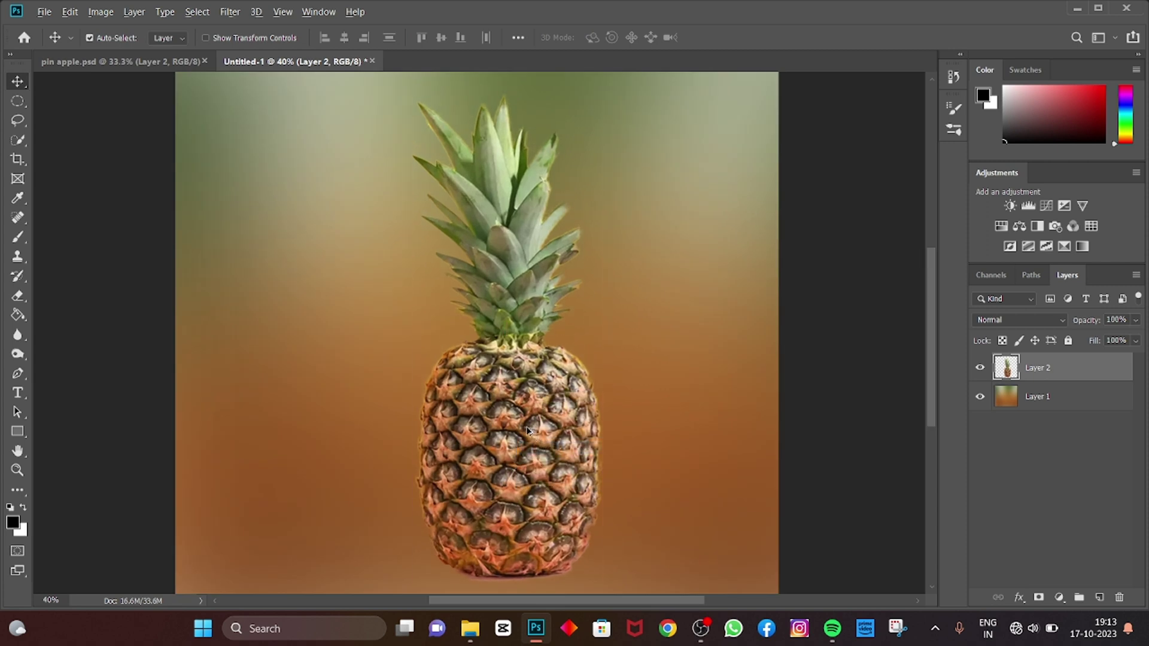
{"action": "key", "text": "ctrl+0"}
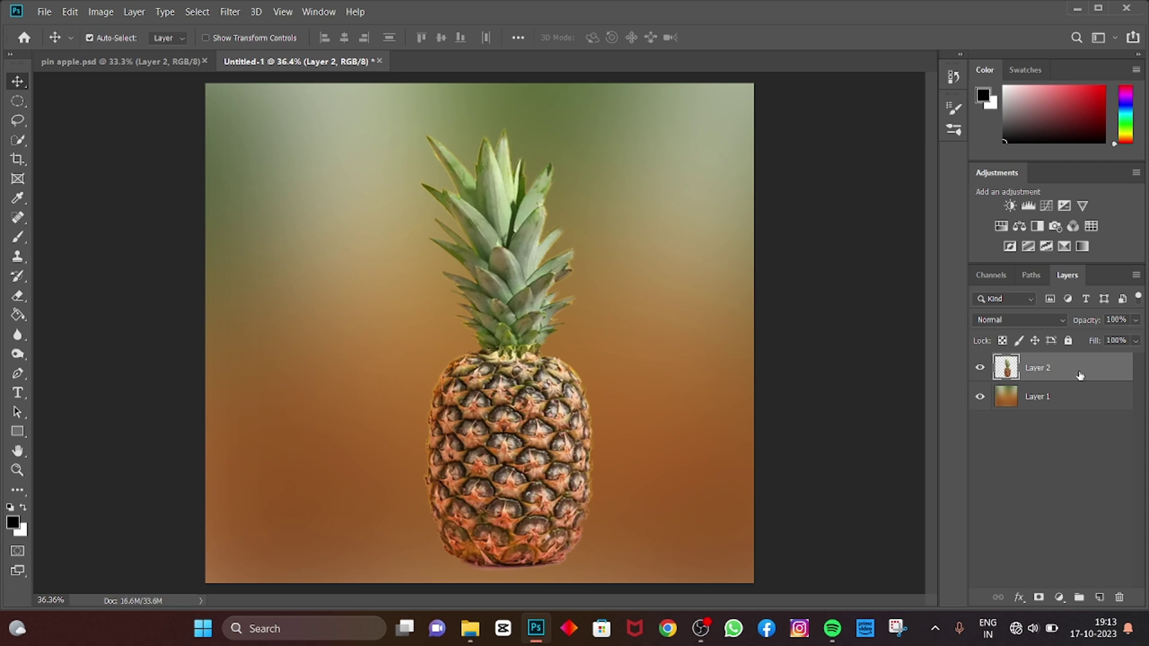
Duplicate the pineapple layer, hide the copy, and keep the original Layer 2 selected and visible
{"action": "left_click_drag", "start_coordinate": [1079, 375], "coordinate": [1098, 598]}
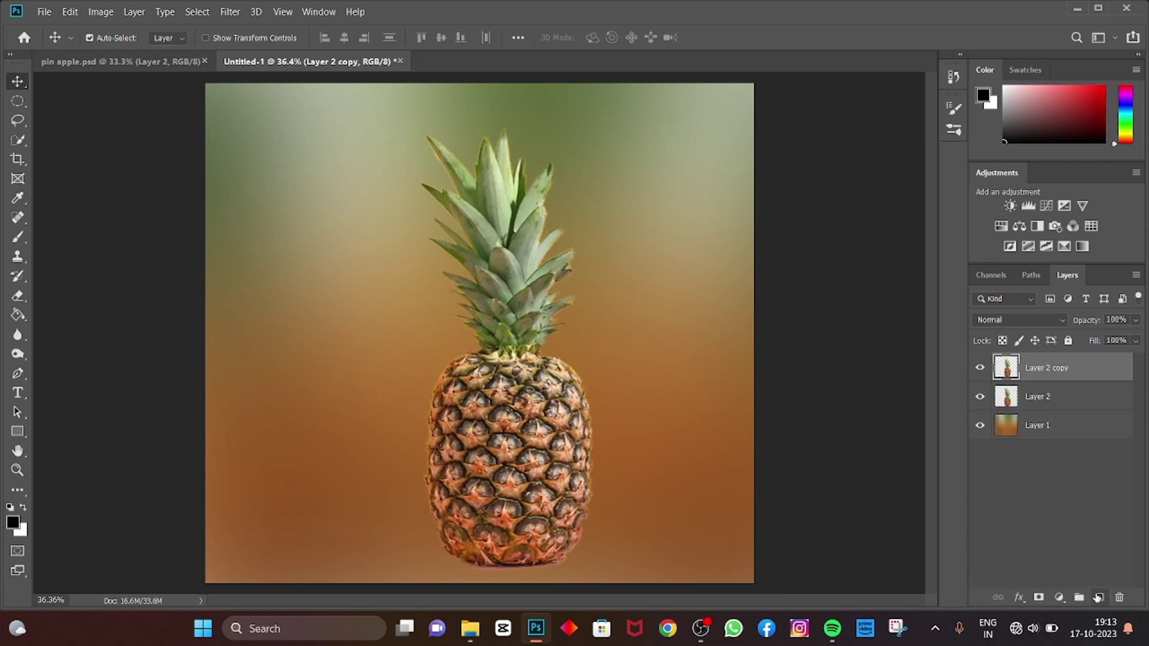
{"action": "left_click", "coordinate": [1007, 402]}
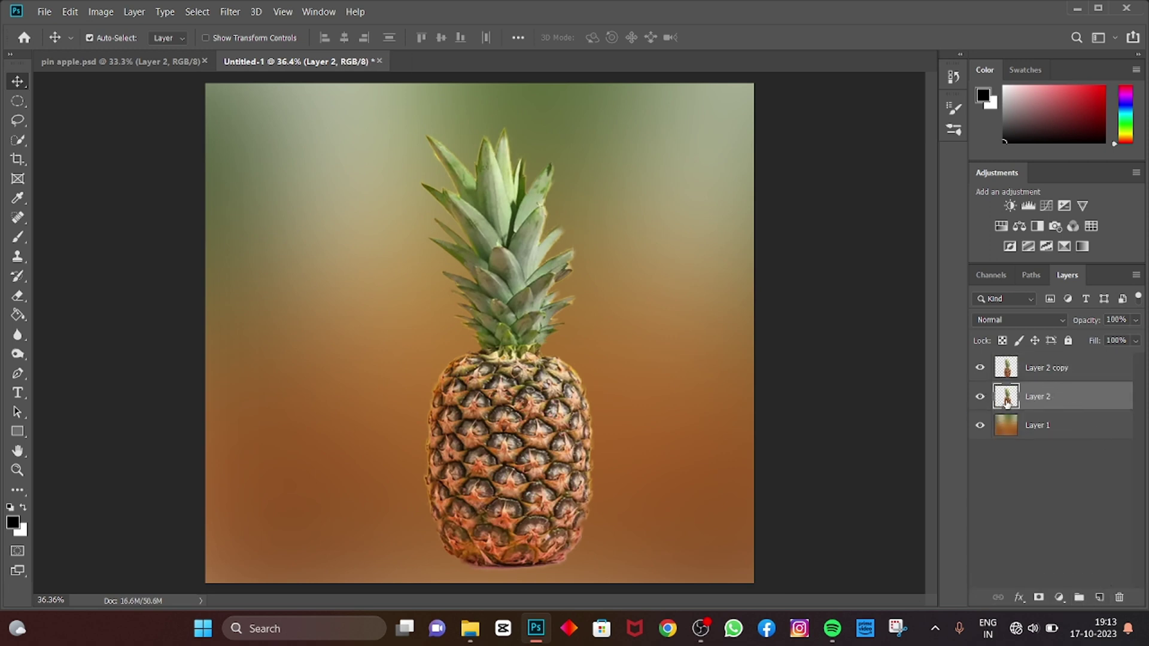
{"action": "left_click", "coordinate": [980, 397]}
{"action": "left_click", "coordinate": [1073, 377]}
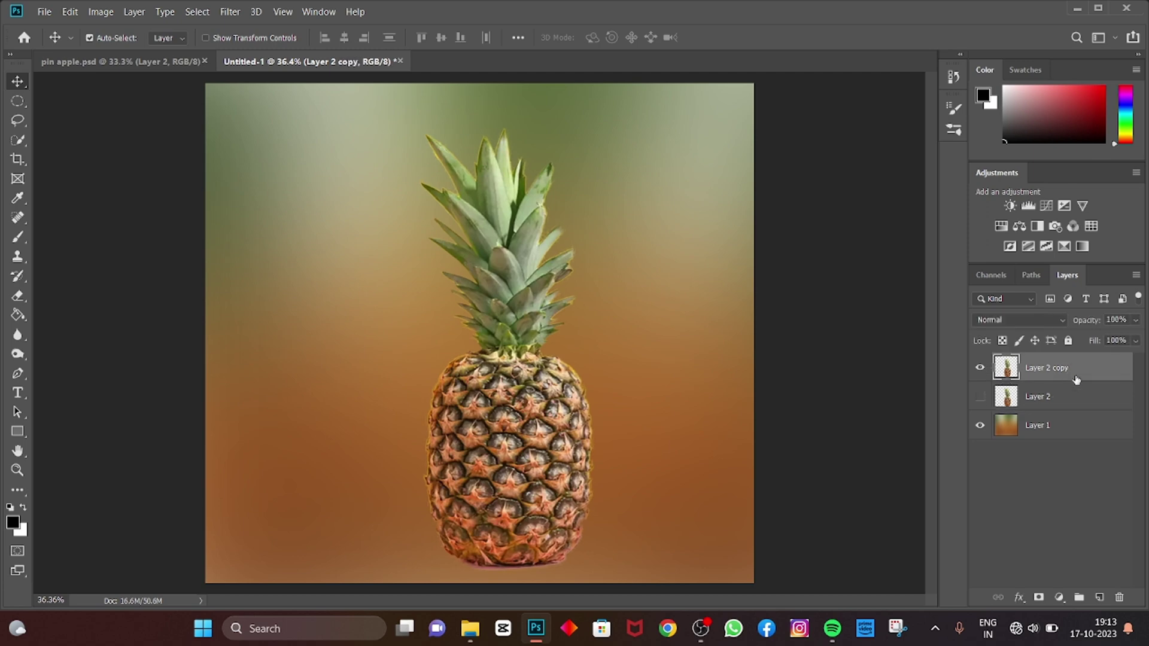
{"action": "left_click", "coordinate": [1055, 398]}
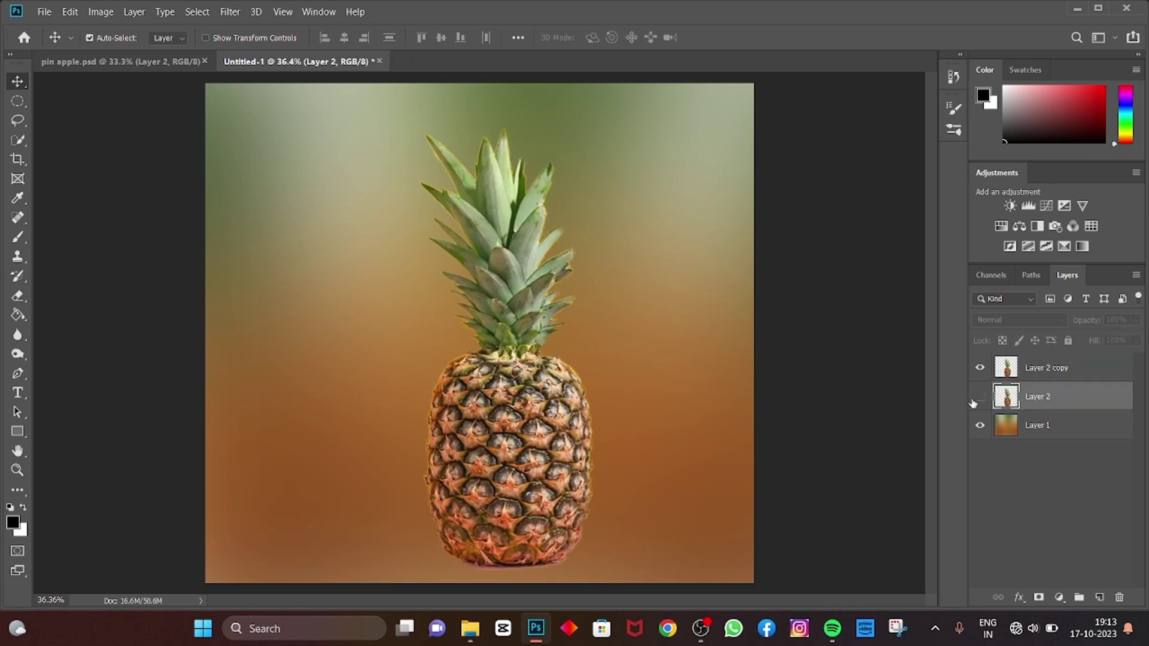
{"action": "left_click", "coordinate": [980, 397]}
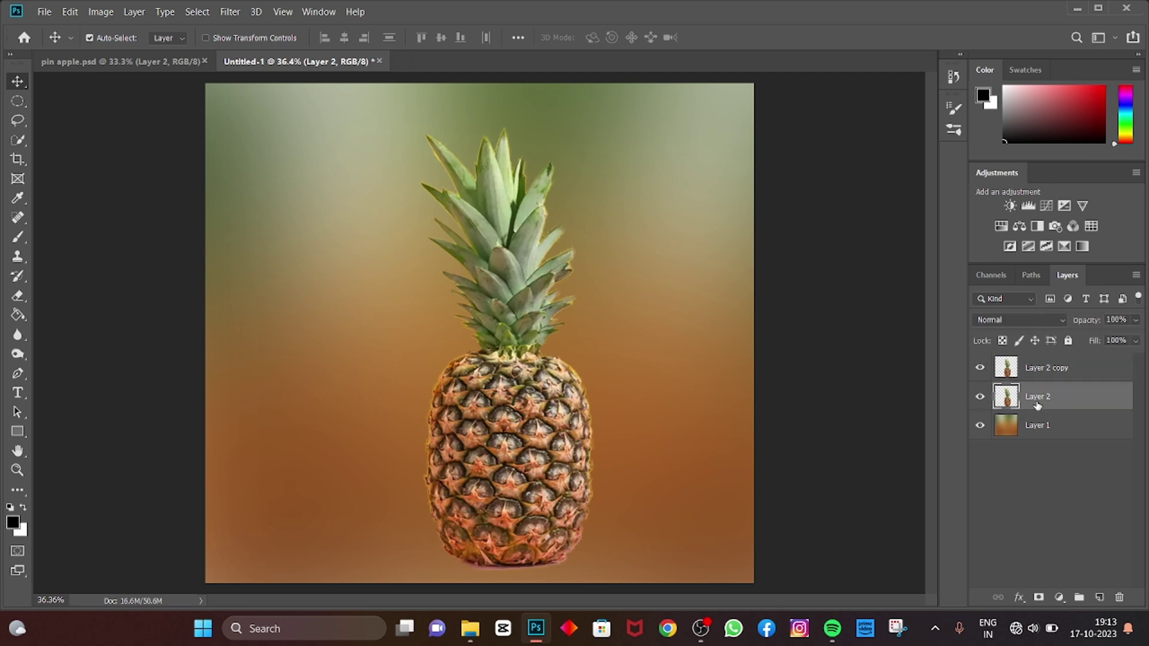
{"action": "left_click", "coordinate": [979, 369]}
Turn Layer 2 dark grey with Hue/Saturation, setting saturation to -99 and reducing the lightness
{"action": "key", "text": "ctrl+u"}
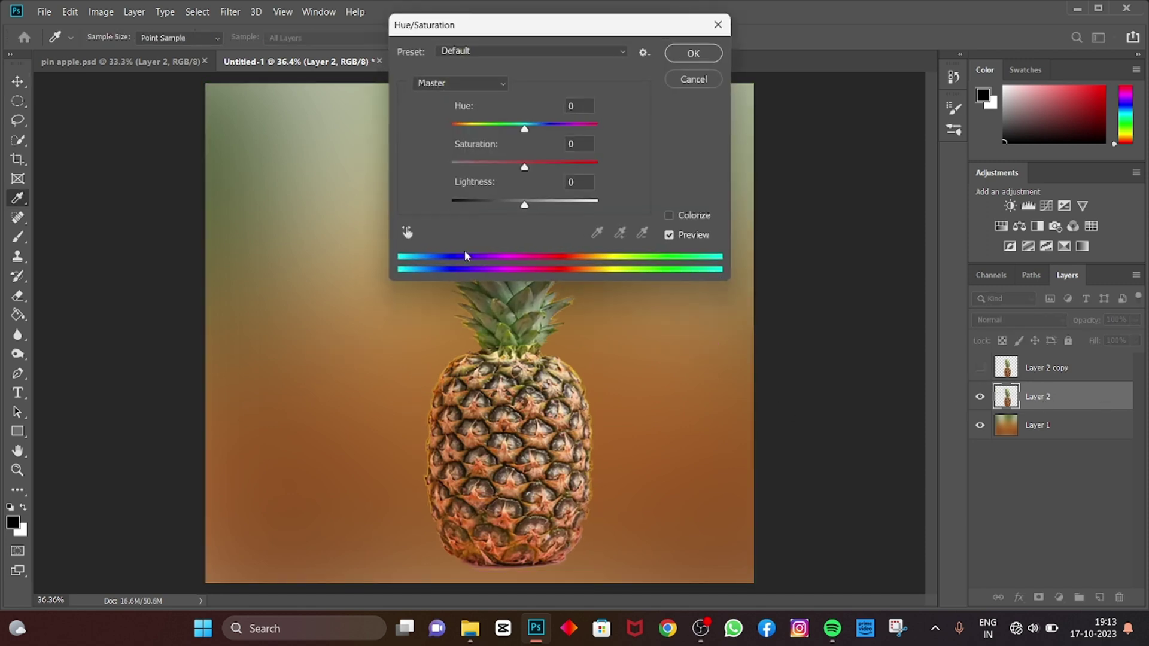
{"action": "left_click_drag", "start_coordinate": [526, 163], "coordinate": [487, 167]}
{"action": "left_click_drag", "start_coordinate": [525, 207], "coordinate": [503, 206]}
{"action": "left_click_drag", "start_coordinate": [479, 165], "coordinate": [453, 168]}
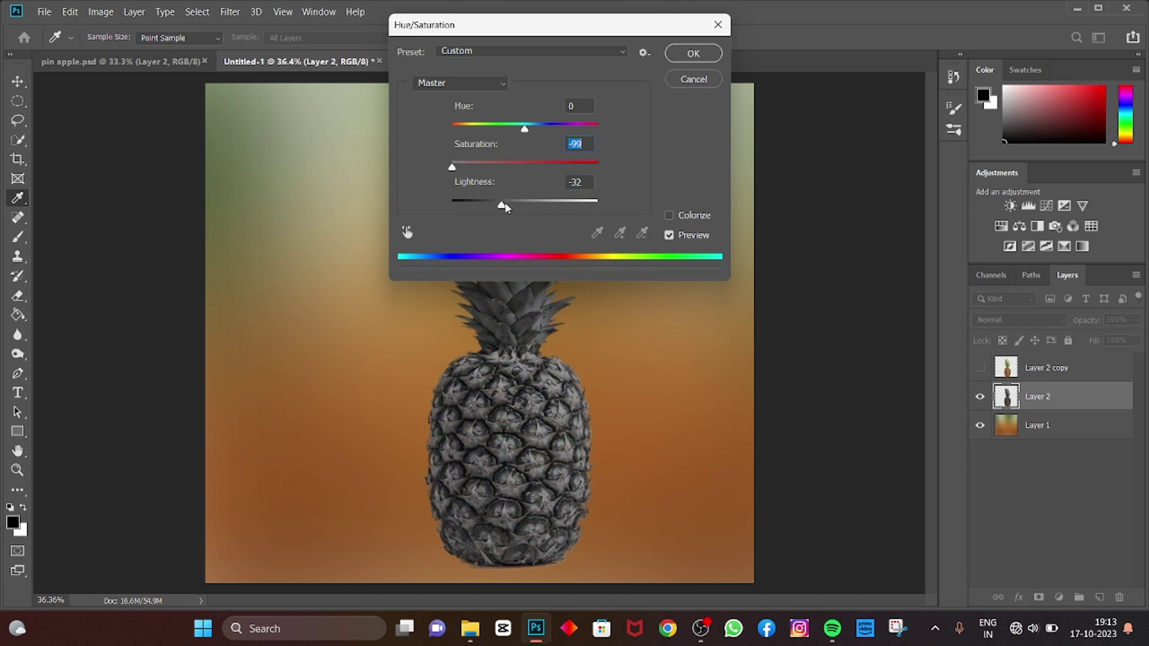
{"action": "mouse_move", "coordinate": [503, 205]}
{"action": "left_mouse_down"}
{"action": "mouse_move", "coordinate": [516, 207]}
{"action": "mouse_move", "coordinate": [506, 211]}
{"action": "left_mouse_up"}
{"action": "key", "text": "Return"}
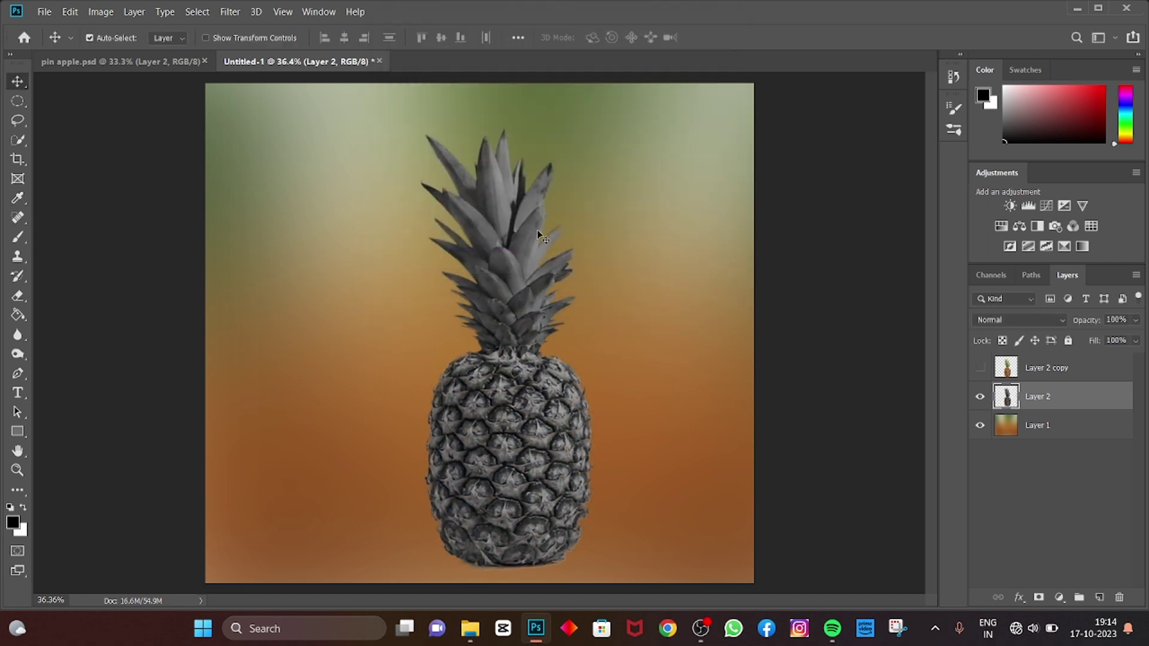
Set Layer 2's blend mode to Screen and boost its contrast with Levels, using midtones of 0.61 and a lower white input level
{"action": "left_click", "coordinate": [1035, 321]}
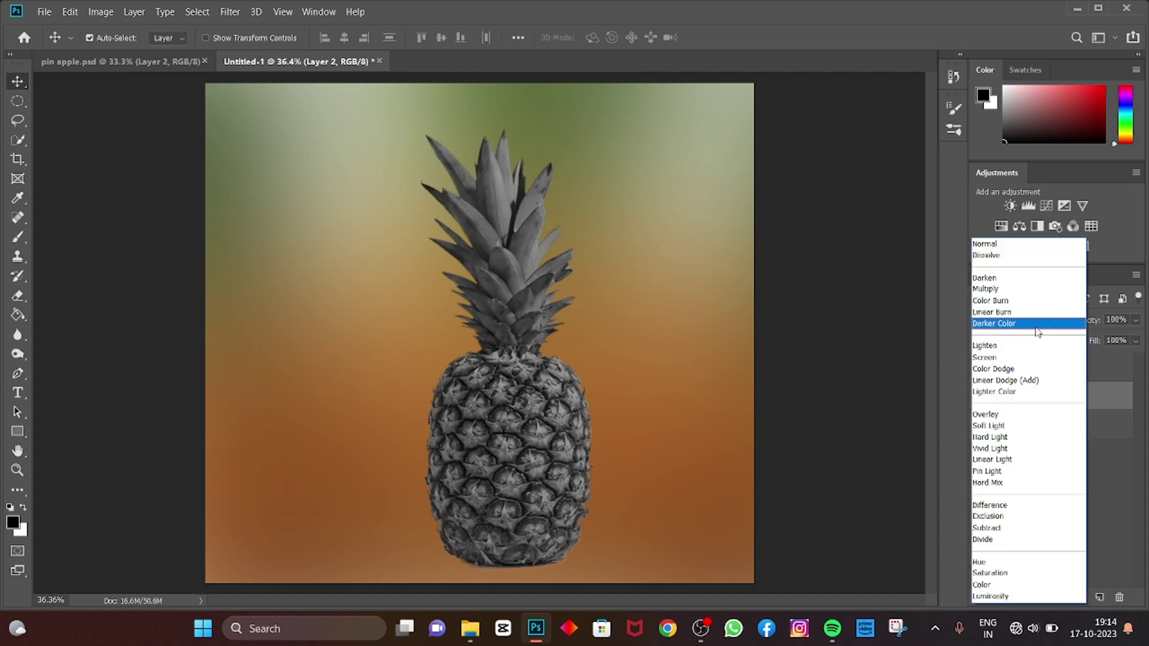
{"action": "left_click", "coordinate": [997, 358]}
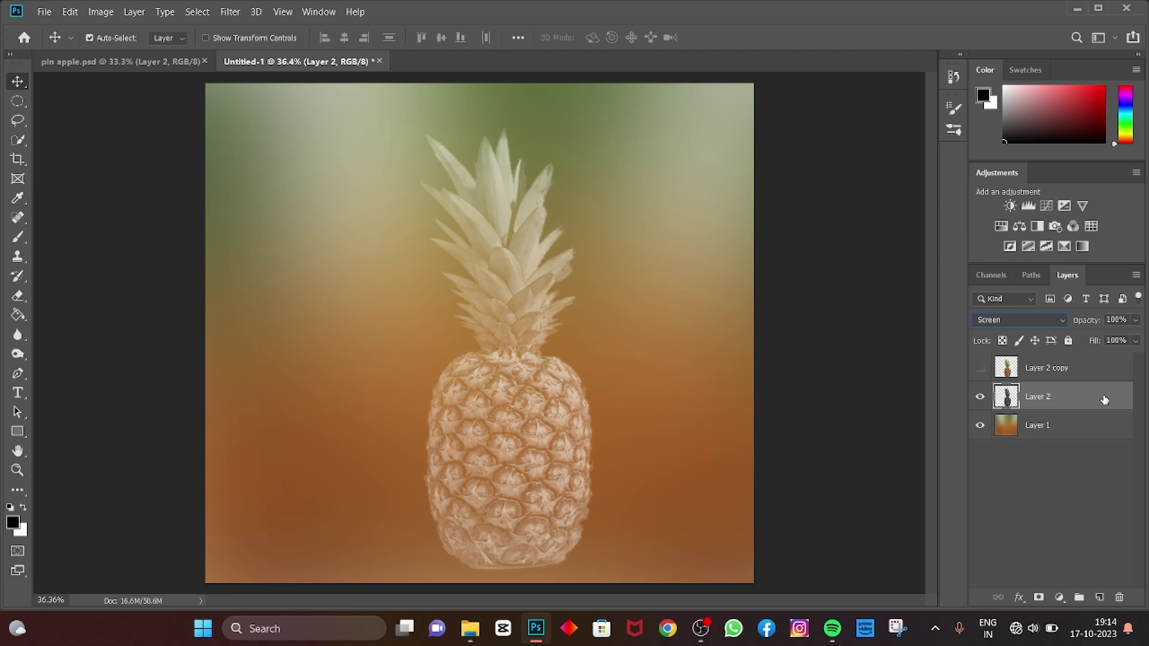
{"action": "key", "text": "ctrl+l"}
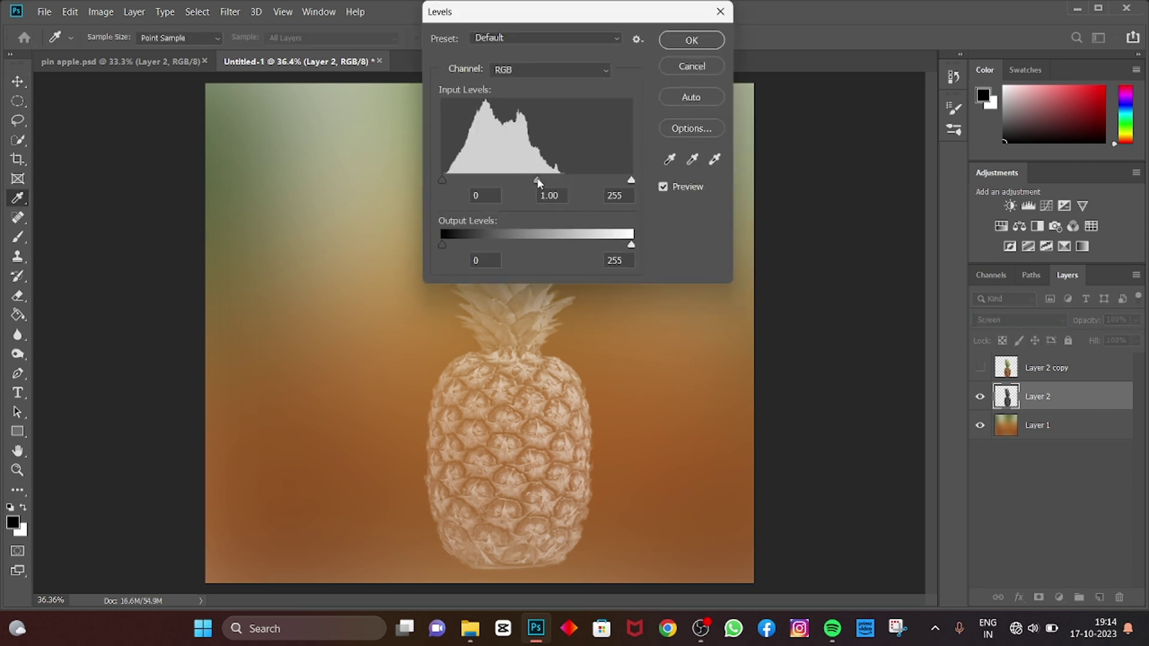
{"action": "left_click_drag", "start_coordinate": [538, 182], "coordinate": [566, 182]}
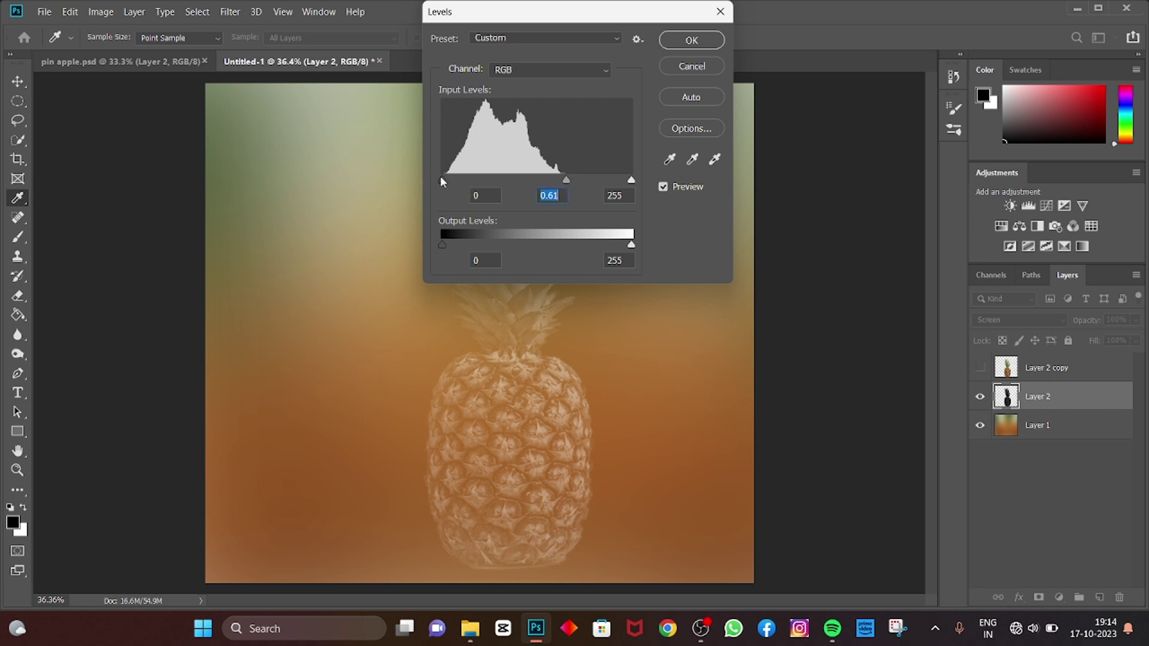
{"action": "mouse_move", "coordinate": [441, 180]}
{"action": "left_mouse_down"}
{"action": "mouse_move", "coordinate": [472, 181]}
{"action": "mouse_move", "coordinate": [420, 181]}
{"action": "left_mouse_up"}
{"action": "left_click_drag", "start_coordinate": [633, 181], "coordinate": [578, 181]}
{"action": "left_click", "coordinate": [662, 39]}
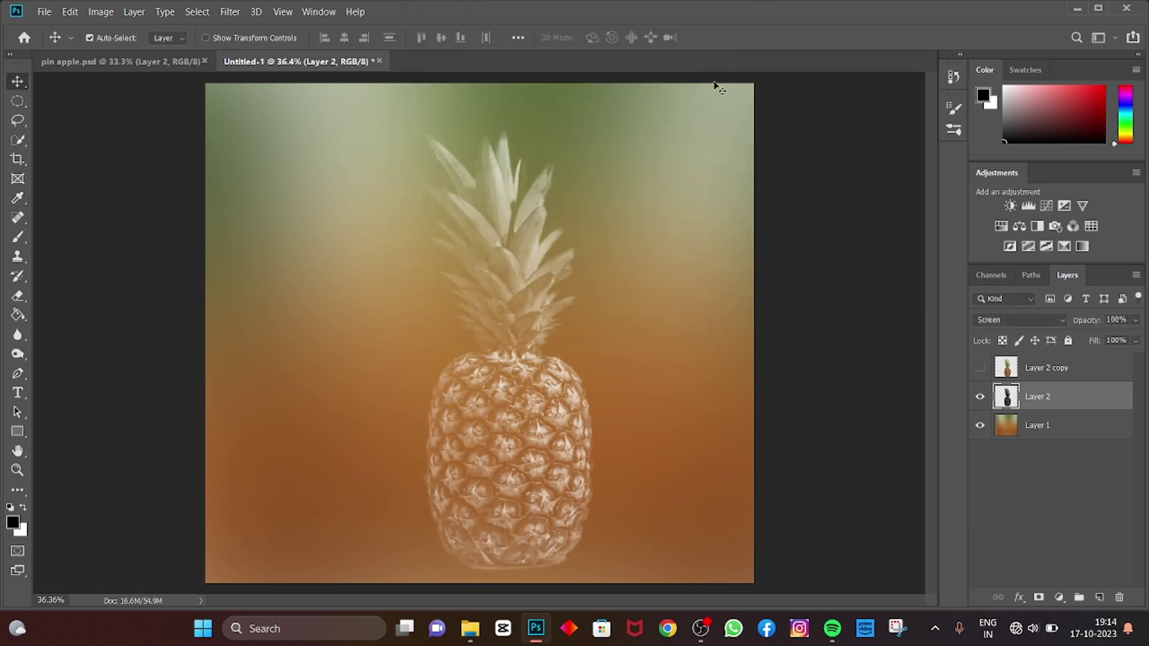
Darken the blurred background on Layer 1 slightly by lowering the midtones with Curves
{"action": "scroll", "coordinate": [492, 319], "scroll_direction": "down", "scroll_amount": 1}
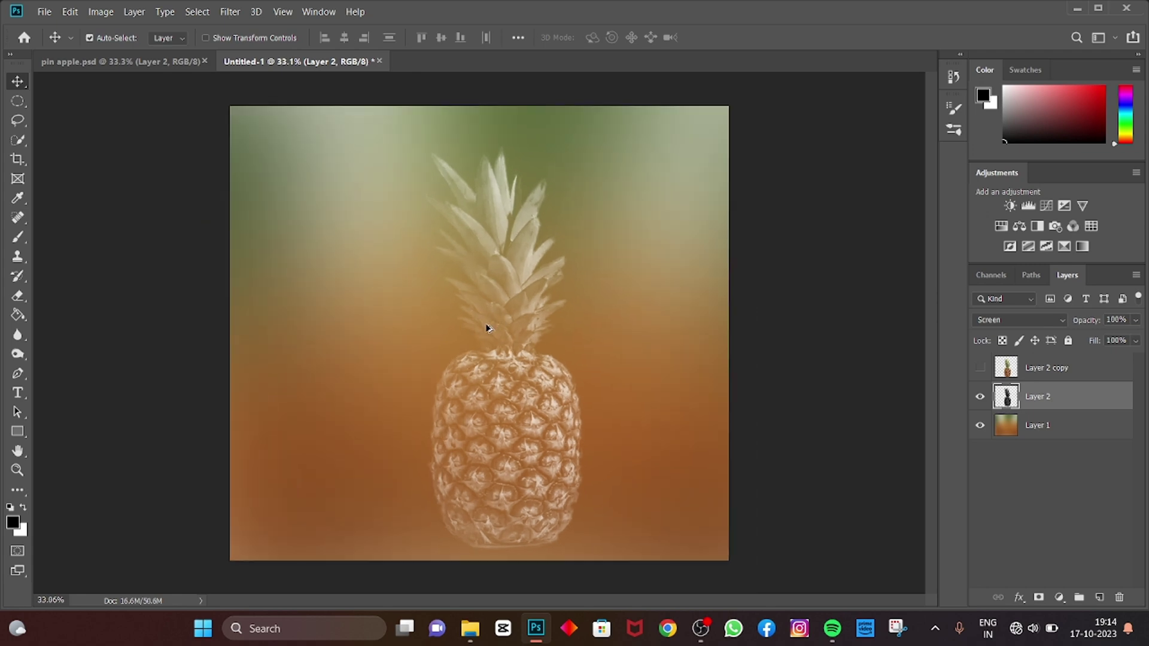
{"action": "right_click", "coordinate": [627, 285]}
{"action": "left_click", "coordinate": [644, 297]}
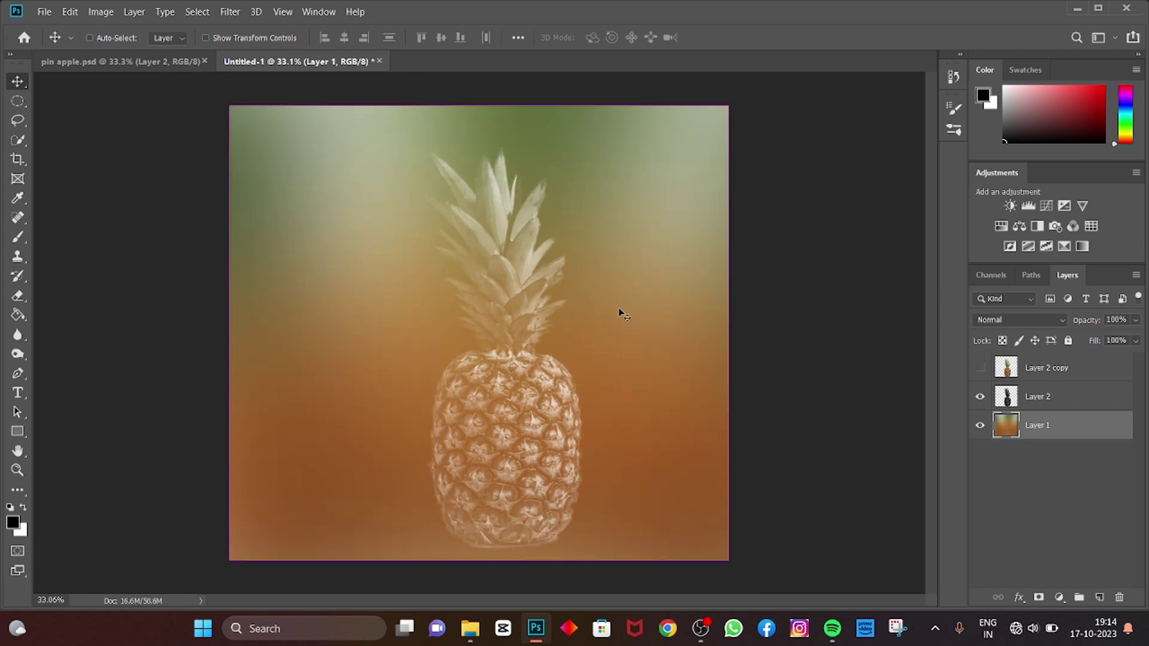
{"action": "key", "text": "ctrl+m"}
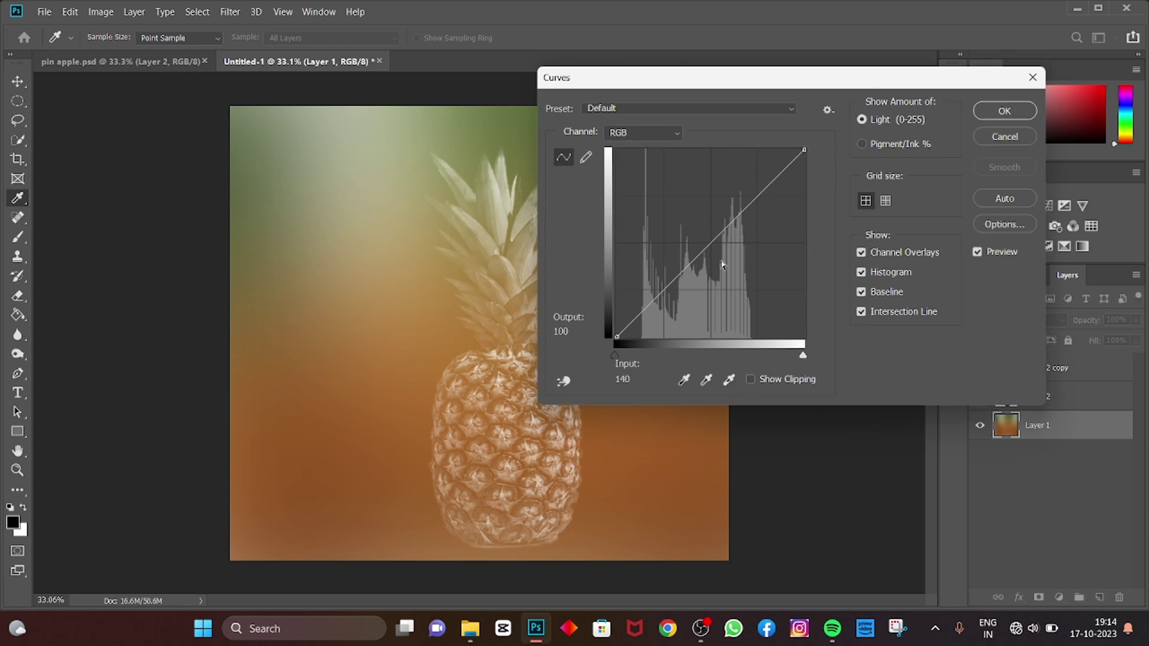
{"action": "left_click_drag", "start_coordinate": [725, 264], "coordinate": [710, 250]}
{"action": "key", "text": "Return"}
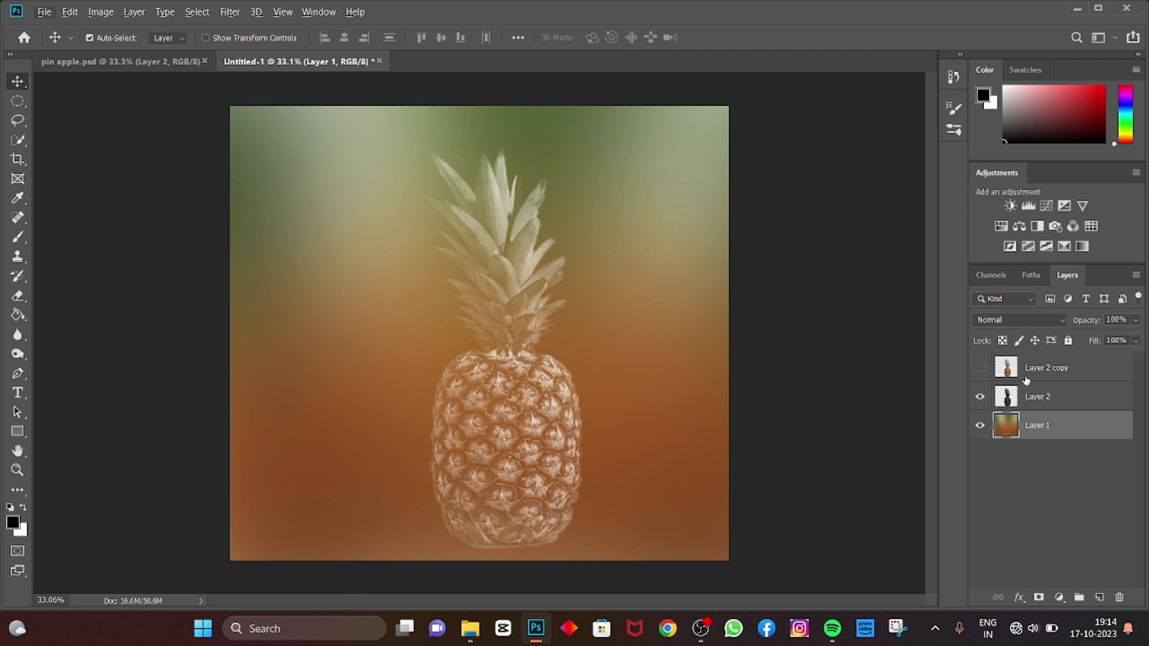
Duplicate the Screen-blended pineapple Layer 2 and hide the duplicate
{"action": "left_click", "coordinate": [1055, 407]}
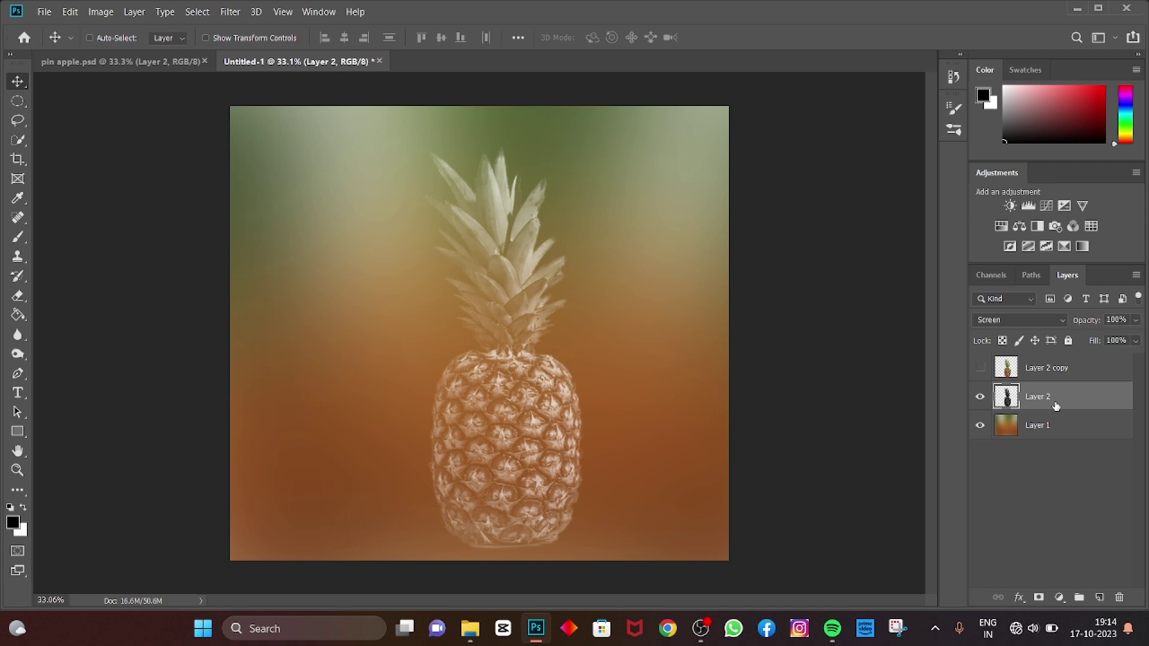
{"action": "left_click_drag", "start_coordinate": [1056, 405], "coordinate": [1100, 597]}
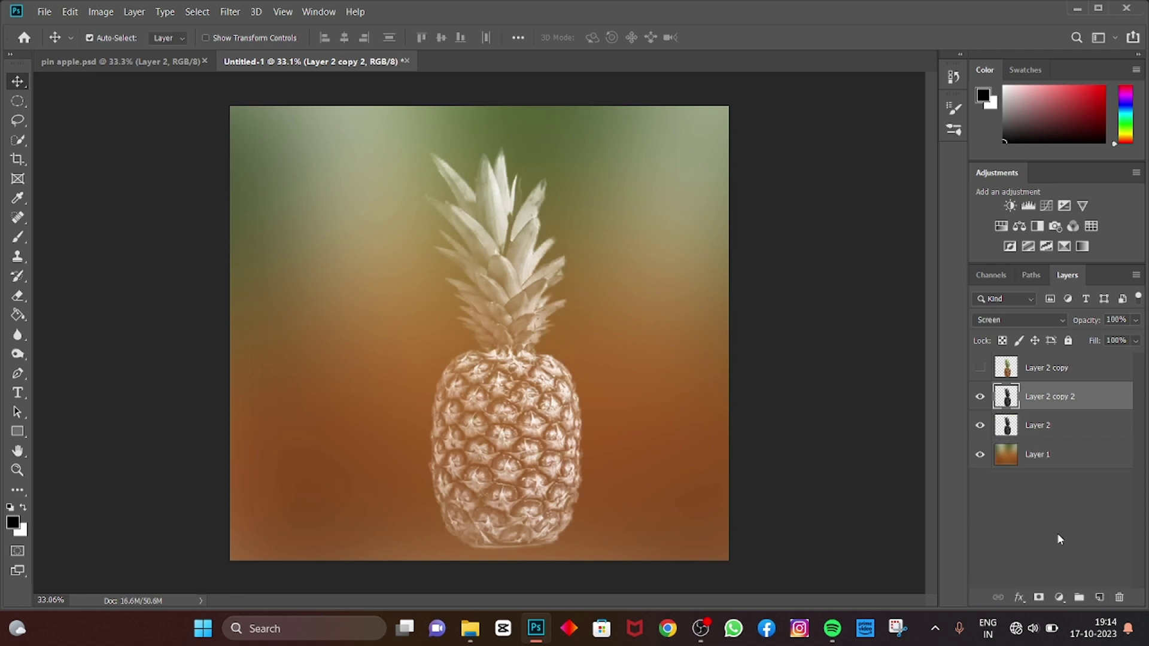
{"action": "left_click", "coordinate": [978, 400]}
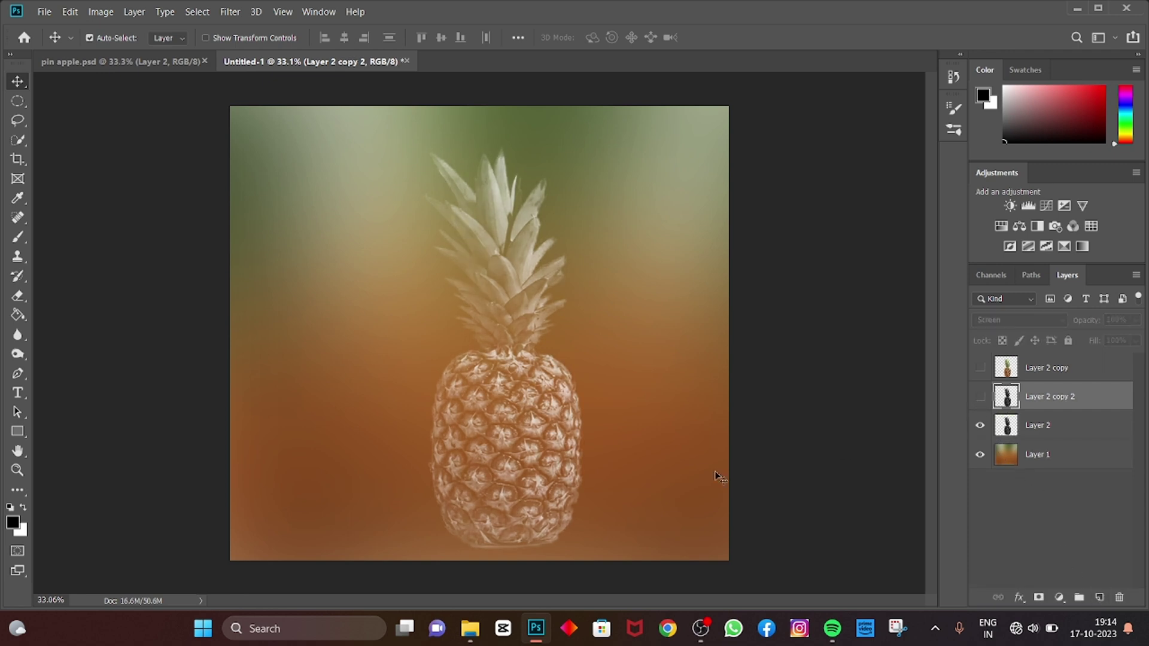
Paste the copied cut pineapple half as a new layer and place it over the lower part of the pineapple
{"action": "scroll", "coordinate": [422, 540], "scroll_direction": "up", "scroll_amount": 1}
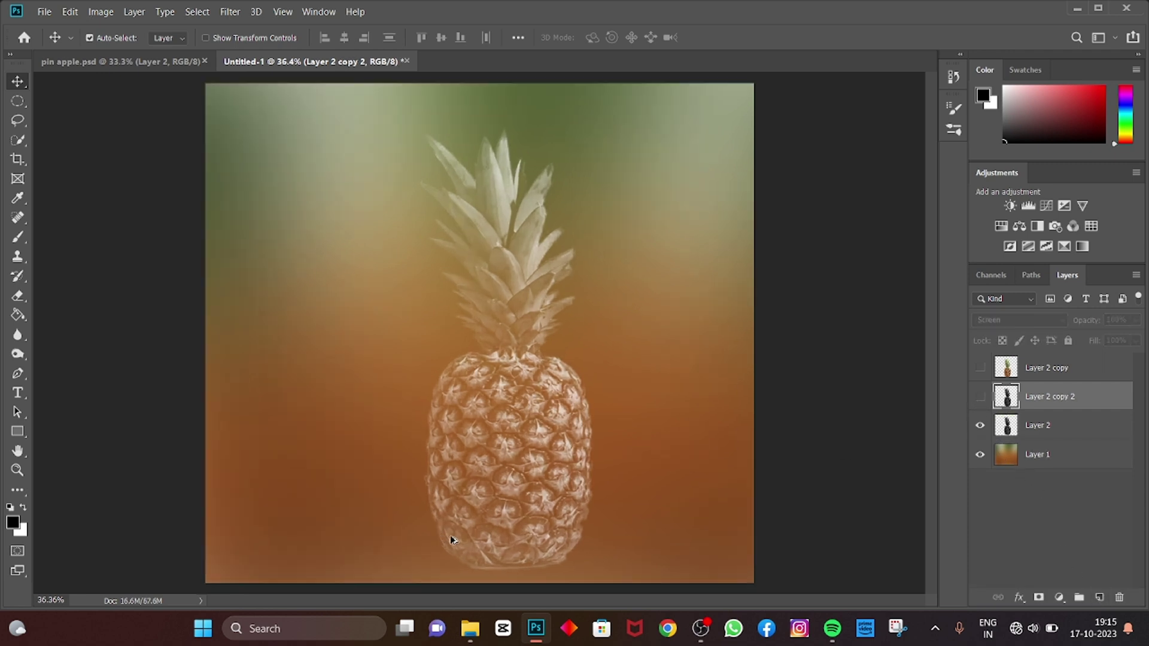
{"action": "key", "text": "ctrl+v"}
{"action": "left_click_drag", "start_coordinate": [523, 403], "coordinate": [509, 433]}
Free-transform the pineapple half to about 101% width, 76% height and -14.6° rotation, placing it at the glassy pineapple's lower right
{"action": "key", "text": "ctrl+t"}
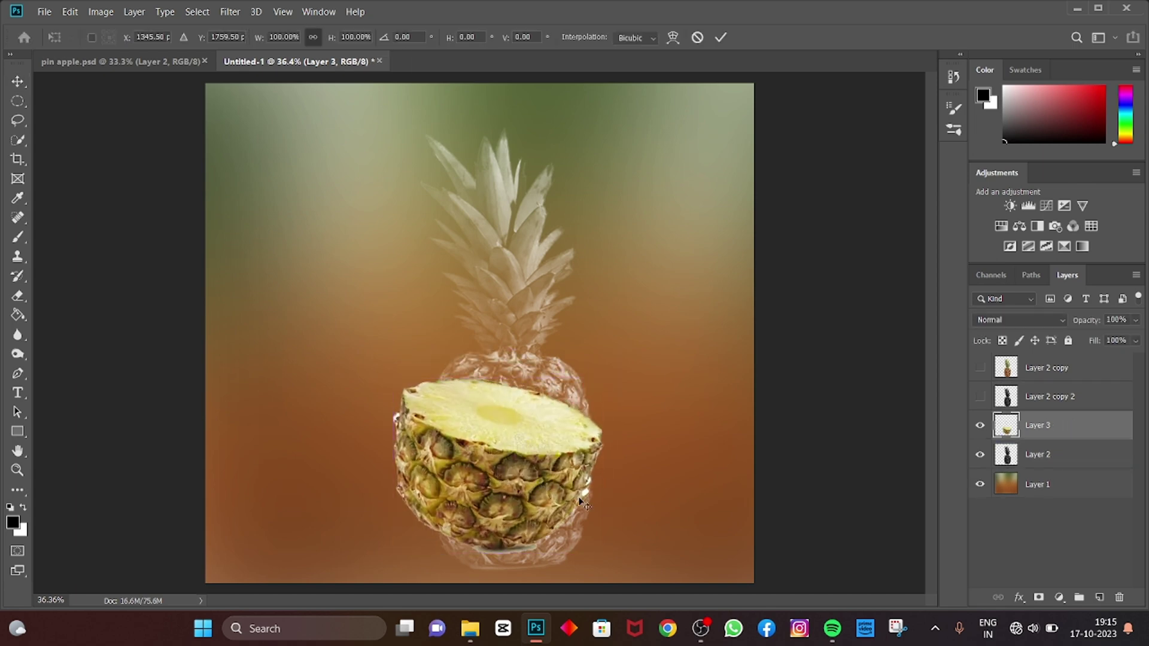
{"action": "left_click_drag", "start_coordinate": [610, 494], "coordinate": [622, 462]}
{"action": "left_click_drag", "start_coordinate": [476, 381], "coordinate": [498, 448]}
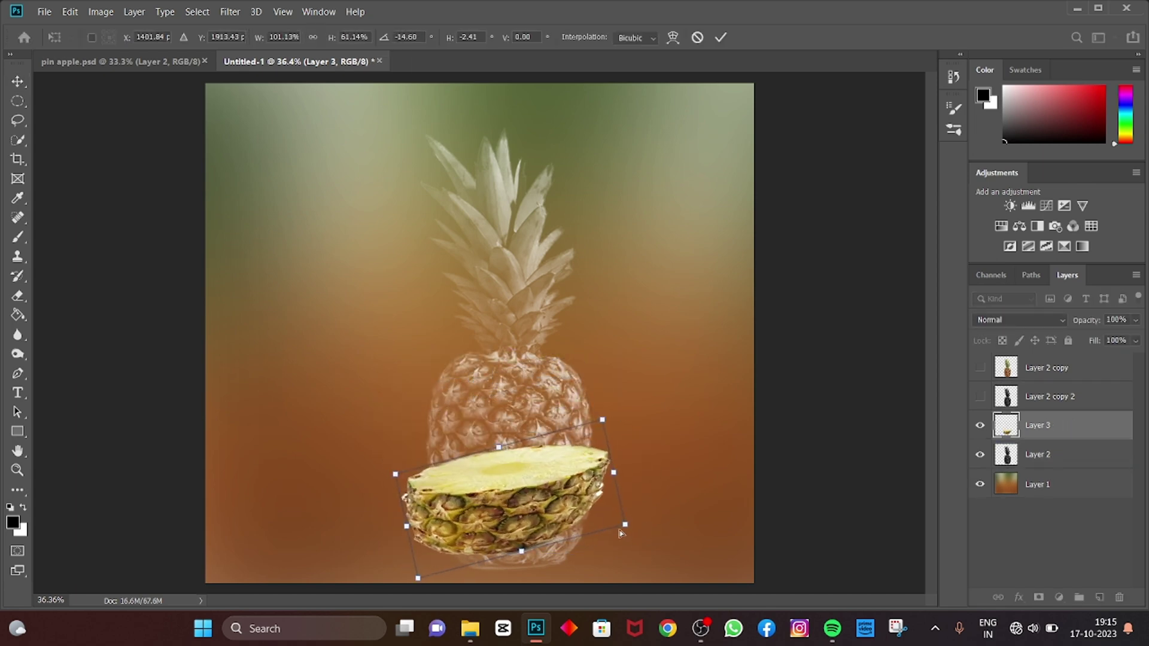
{"action": "left_click_drag", "start_coordinate": [624, 525], "coordinate": [614, 559]}
{"action": "left_click_drag", "start_coordinate": [524, 494], "coordinate": [586, 510]}
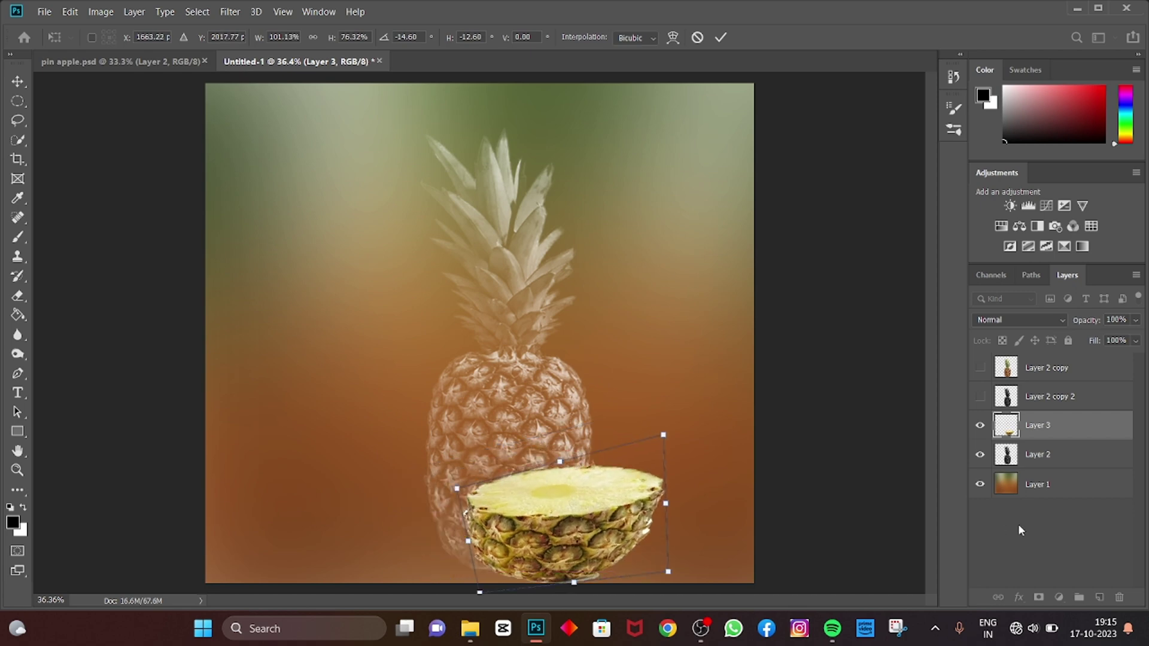
{"action": "key", "text": "Return"}
Move the pineapple half's layer beneath Layer 2 in the stacking order
{"action": "left_click_drag", "start_coordinate": [1026, 429], "coordinate": [1035, 464]}
{"action": "scroll", "coordinate": [568, 505], "scroll_direction": "up", "scroll_amount": 4}
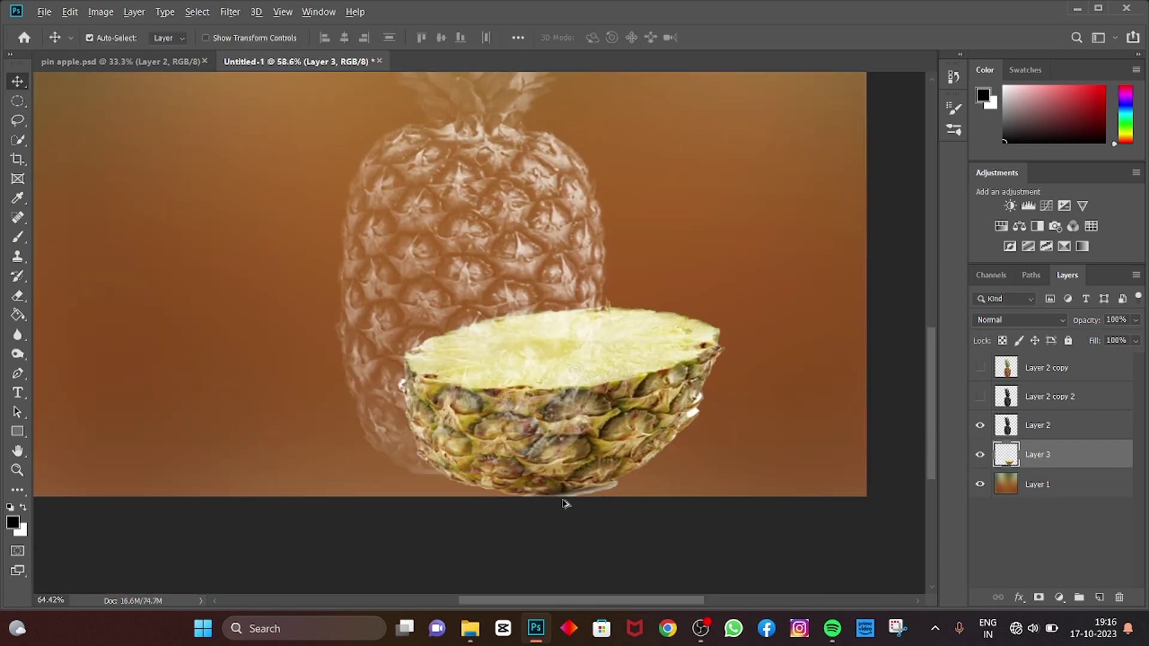
Scale the pineapple half to about 80%, move it over the glassy pineapple's base, and skew it vertically about 3.6° to level the cut face
{"action": "scroll", "coordinate": [575, 443], "scroll_direction": "down", "scroll_amount": 1}
{"action": "key", "text": "ctrl+t"}
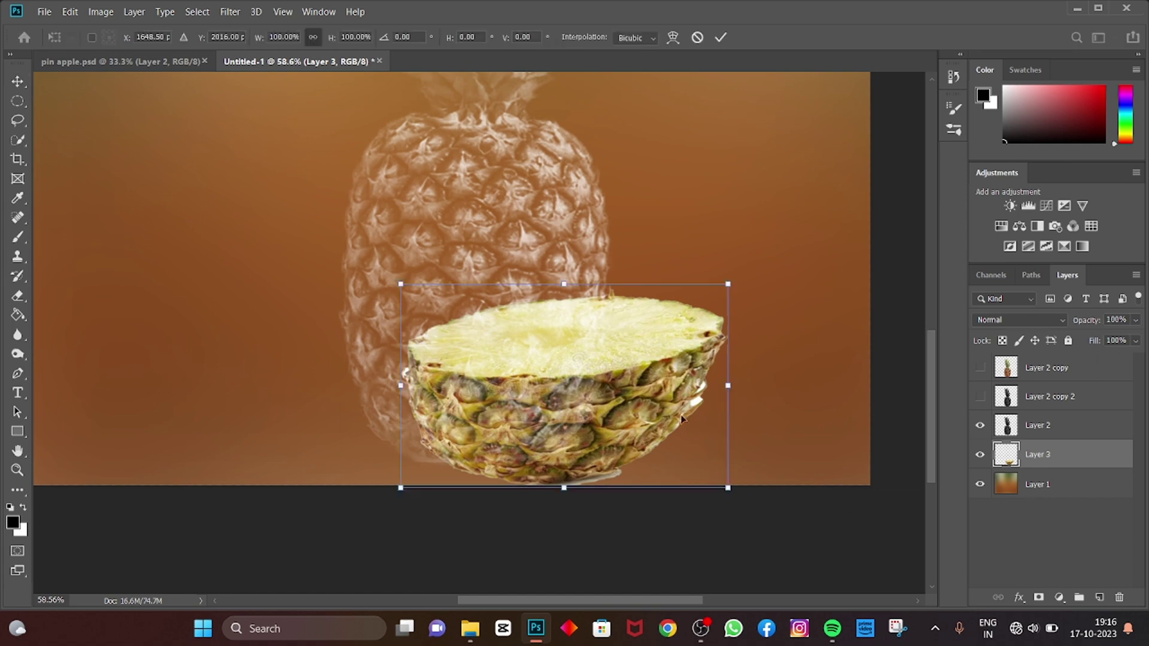
{"action": "left_click_drag", "start_coordinate": [657, 421], "coordinate": [577, 411]}
{"action": "left_click_drag", "start_coordinate": [655, 482], "coordinate": [585, 431]}
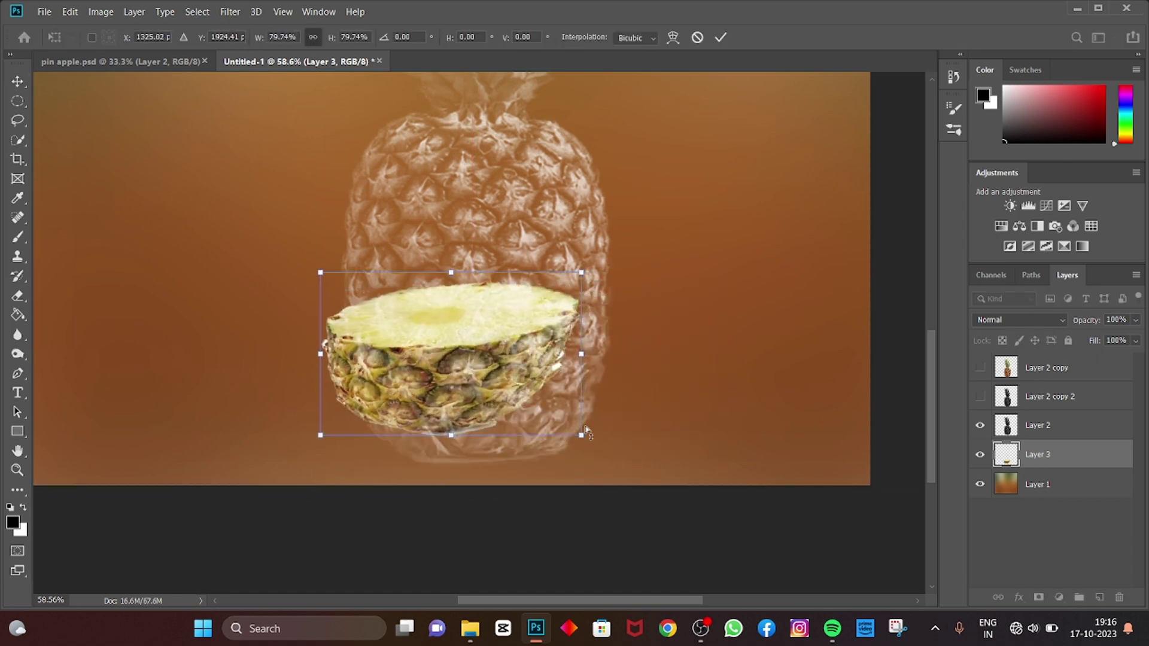
{"action": "mouse_move", "coordinate": [587, 358]}
{"action": "left_mouse_down"}
{"action": "mouse_move", "coordinate": [578, 353]}
{"action": "mouse_move", "coordinate": [575, 369]}
{"action": "left_mouse_up"}
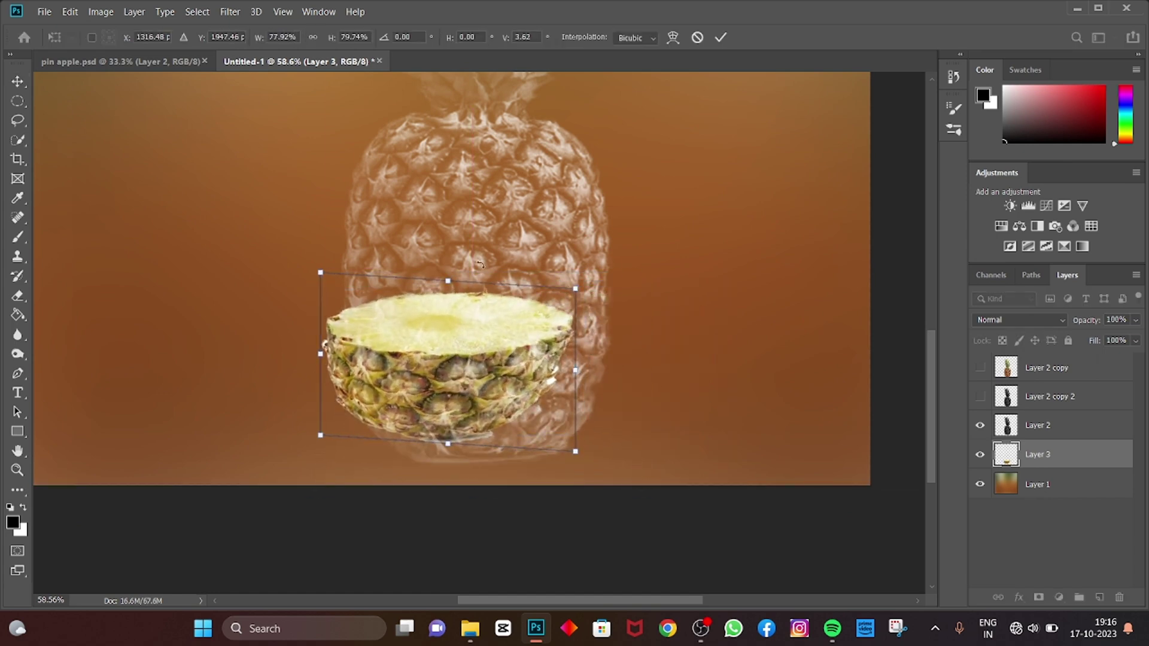
Reshape the pineapple half to about 86% width and 83% height with about 13° horizontal skew, centred over the glassy pineapple's base
{"action": "left_click_drag", "start_coordinate": [449, 281], "coordinate": [448, 312]}
{"action": "left_click_drag", "start_coordinate": [448, 446], "coordinate": [462, 467]}
{"action": "left_click_drag", "start_coordinate": [465, 371], "coordinate": [500, 365]}
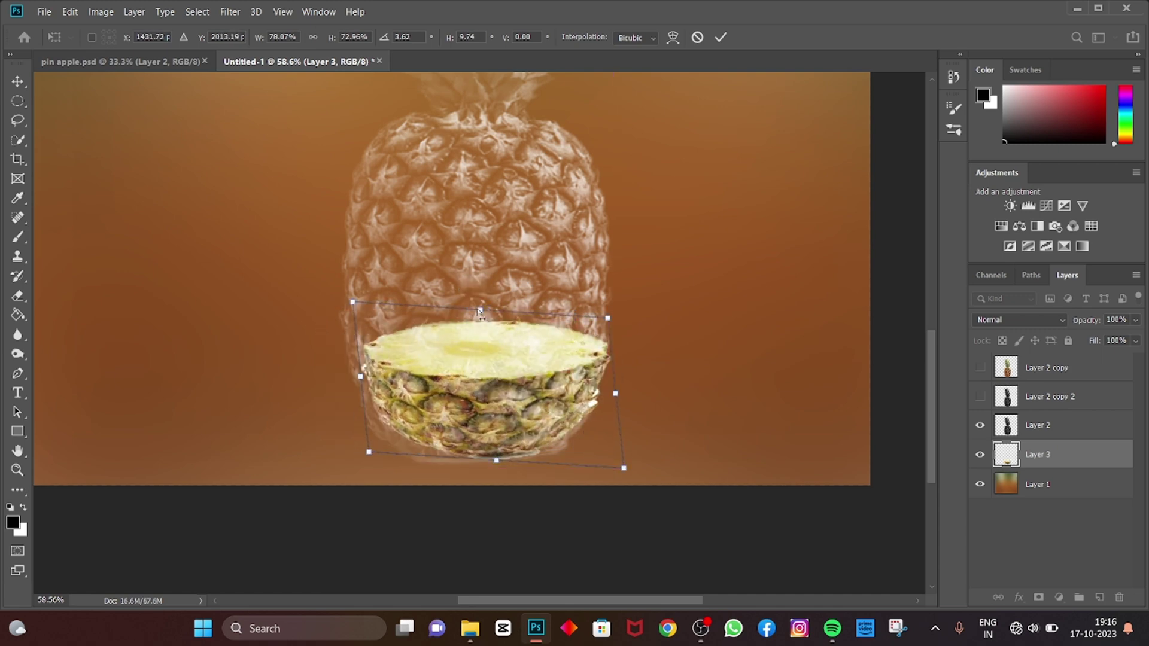
{"action": "left_click_drag", "start_coordinate": [479, 311], "coordinate": [470, 303]}
{"action": "left_click_drag", "start_coordinate": [624, 470], "coordinate": [652, 486]}
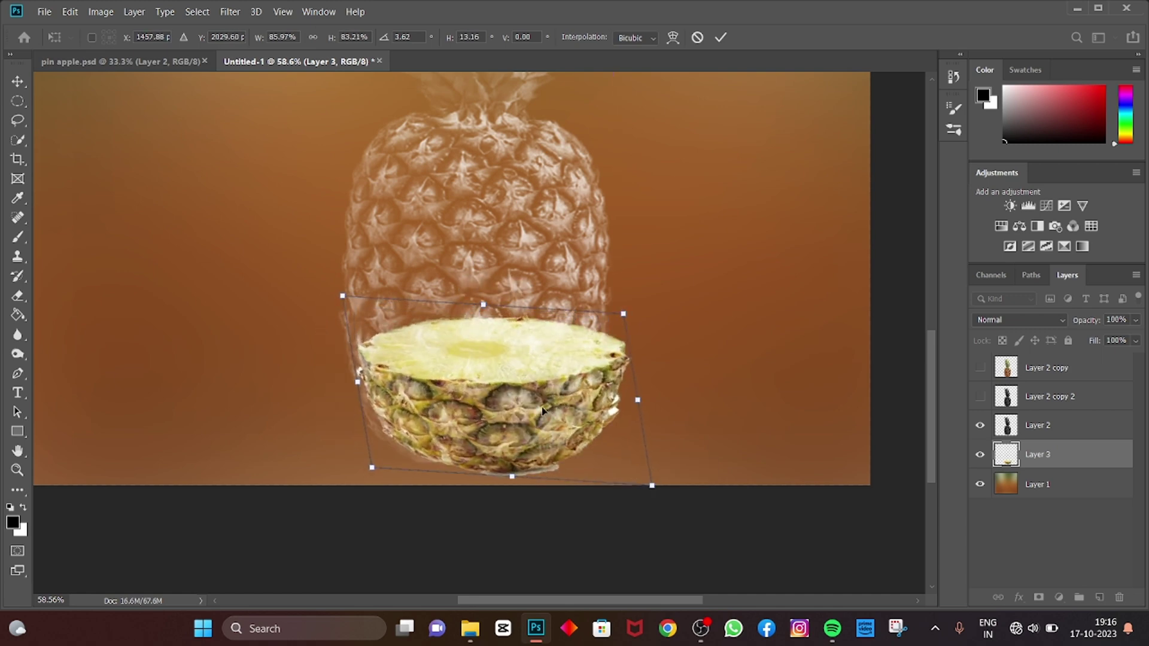
{"action": "mouse_move", "coordinate": [540, 410]}
{"action": "left_mouse_down"}
{"action": "mouse_move", "coordinate": [515, 391]}
{"action": "mouse_move", "coordinate": [527, 398]}
{"action": "left_mouse_up"}
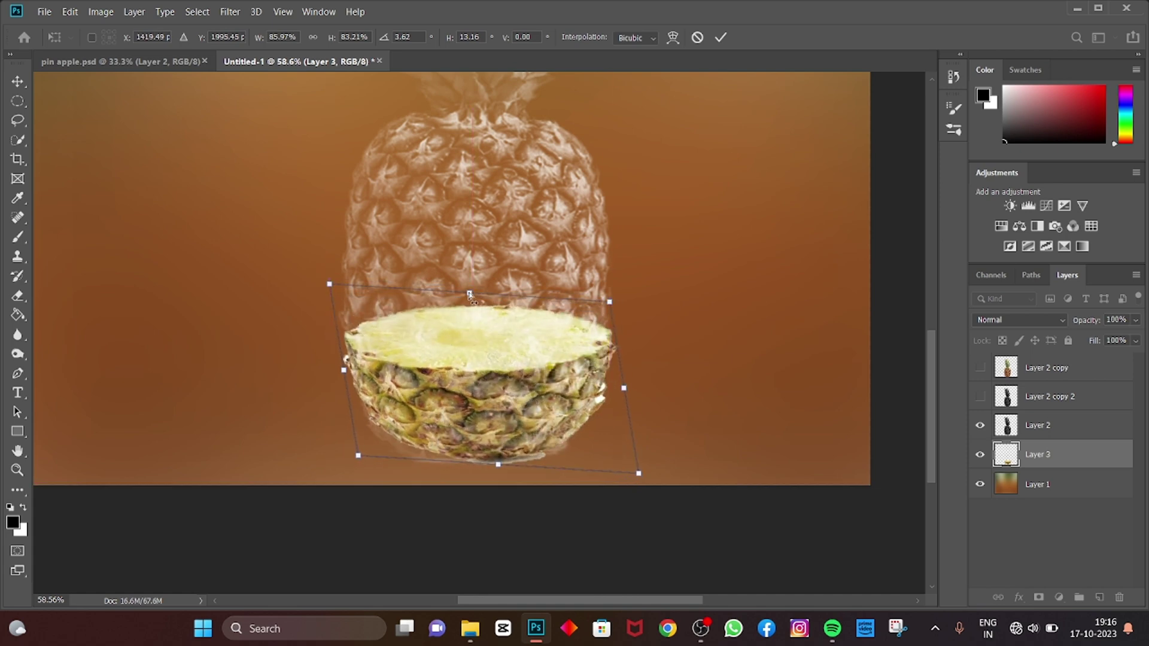
Narrow and flatten the pineapple half to about 79% width and 71% height with about 10° horizontal skew, within the glassy pineapple's outline
{"action": "left_click_drag", "start_coordinate": [469, 294], "coordinate": [466, 325]}
{"action": "left_click_drag", "start_coordinate": [622, 404], "coordinate": [613, 399]}
{"action": "left_click_drag", "start_coordinate": [339, 391], "coordinate": [346, 386]}
{"action": "left_click_drag", "start_coordinate": [371, 461], "coordinate": [353, 464]}
{"action": "left_click_drag", "start_coordinate": [464, 322], "coordinate": [483, 329]}
{"action": "left_click_drag", "start_coordinate": [489, 402], "coordinate": [473, 399]}
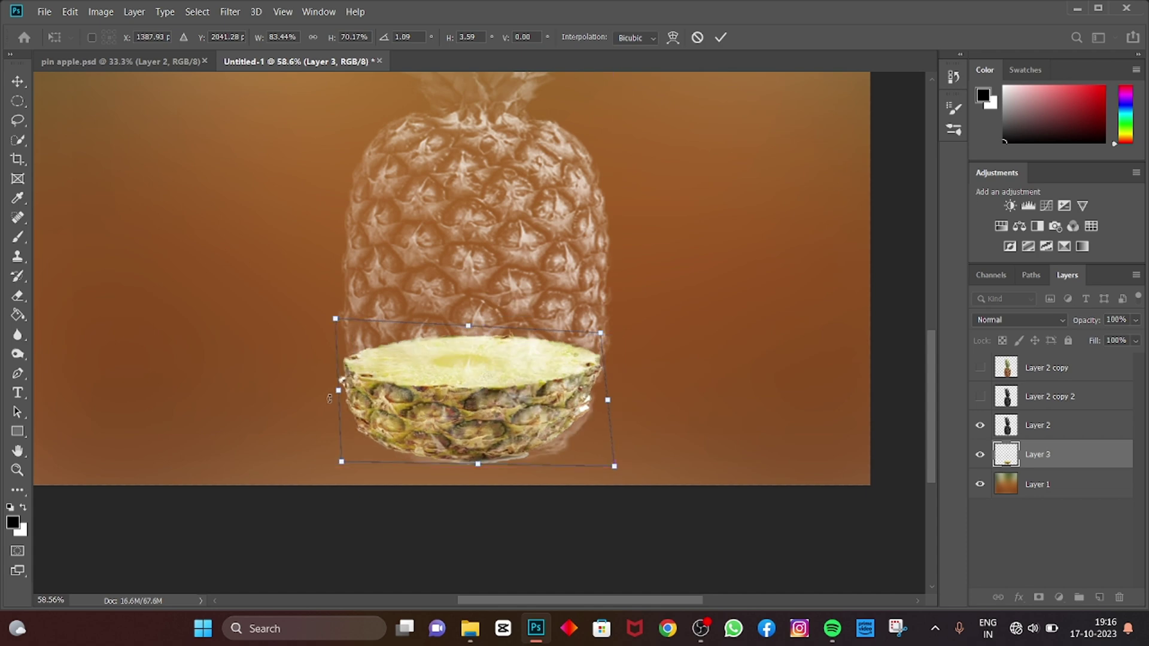
{"action": "left_click_drag", "start_coordinate": [339, 399], "coordinate": [348, 397]}
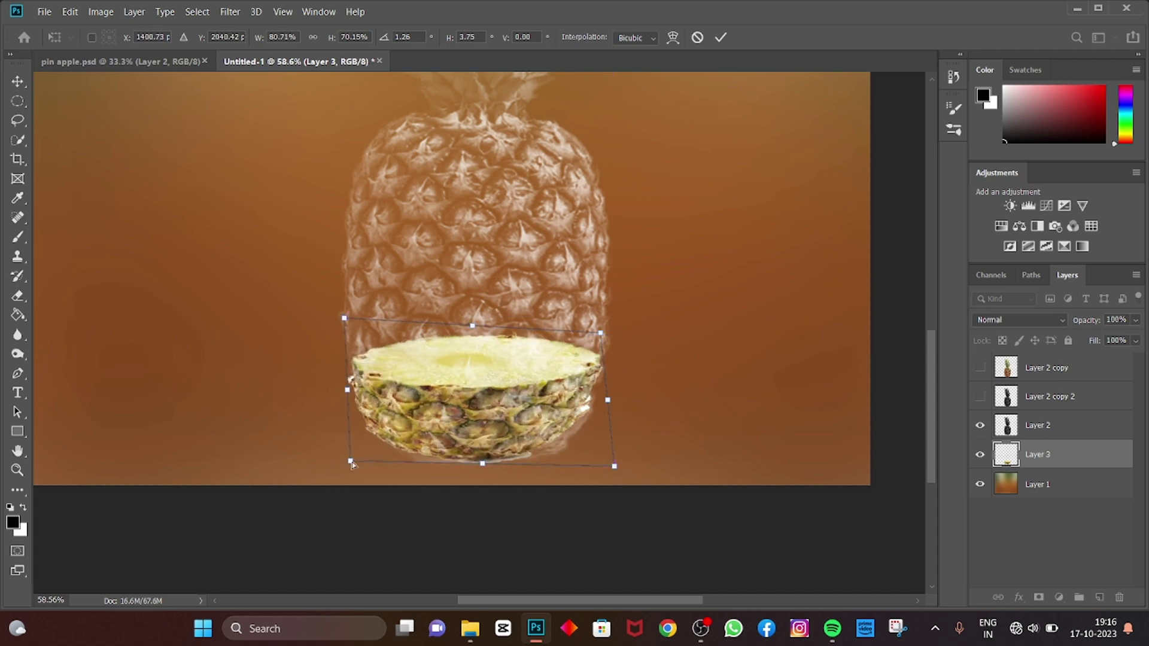
{"action": "left_click_drag", "start_coordinate": [348, 462], "coordinate": [354, 462]}
{"action": "left_click_drag", "start_coordinate": [485, 464], "coordinate": [491, 465]}
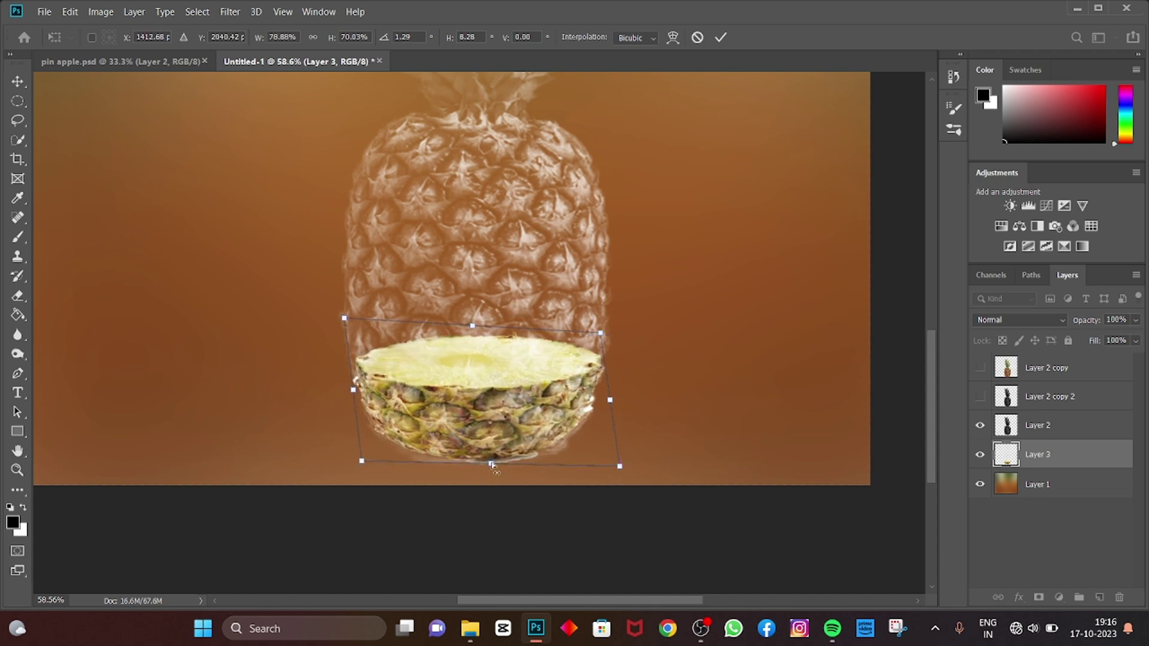
{"action": "left_click_drag", "start_coordinate": [473, 327], "coordinate": [468, 325]}
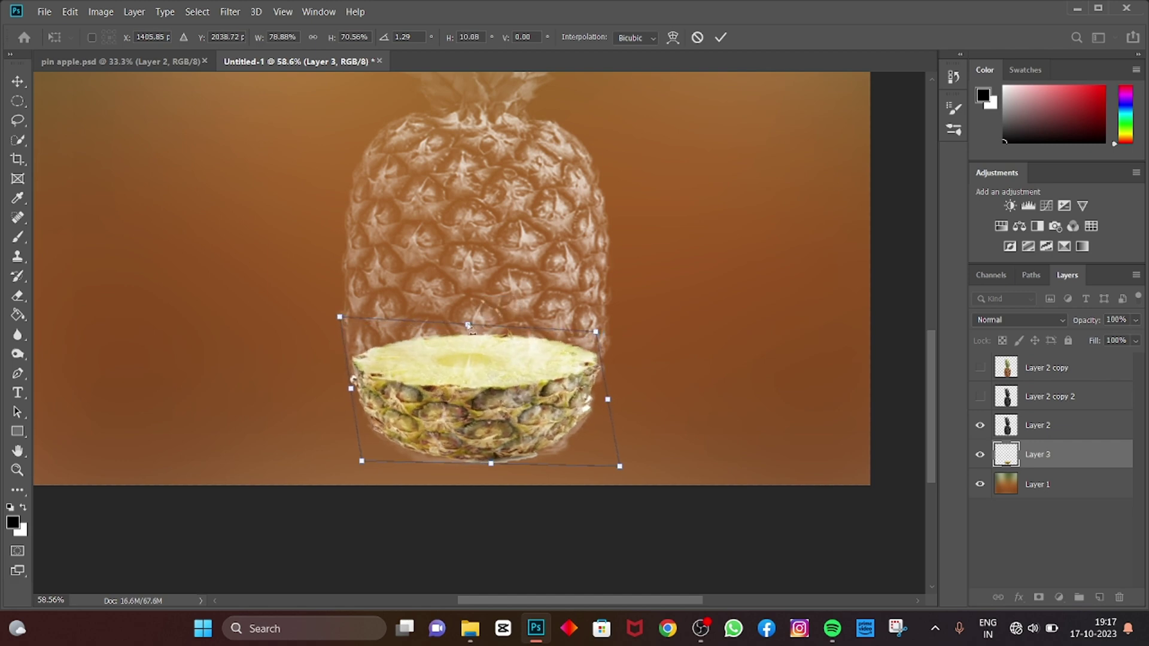
Refine the pineapple half's height, corners and sides to follow the glassy pineapple's lower outline, and apply the transform
{"action": "left_click_drag", "start_coordinate": [508, 428], "coordinate": [483, 423]}
{"action": "left_click_drag", "start_coordinate": [624, 467], "coordinate": [631, 467]}
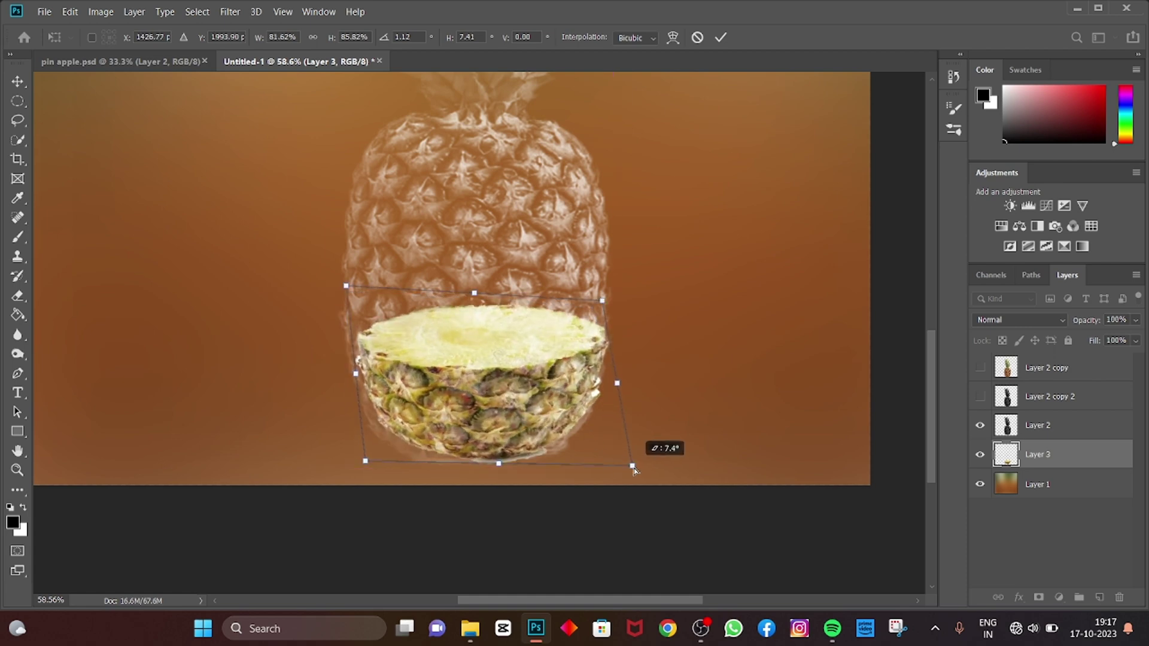
{"action": "left_click_drag", "start_coordinate": [474, 293], "coordinate": [468, 308]}
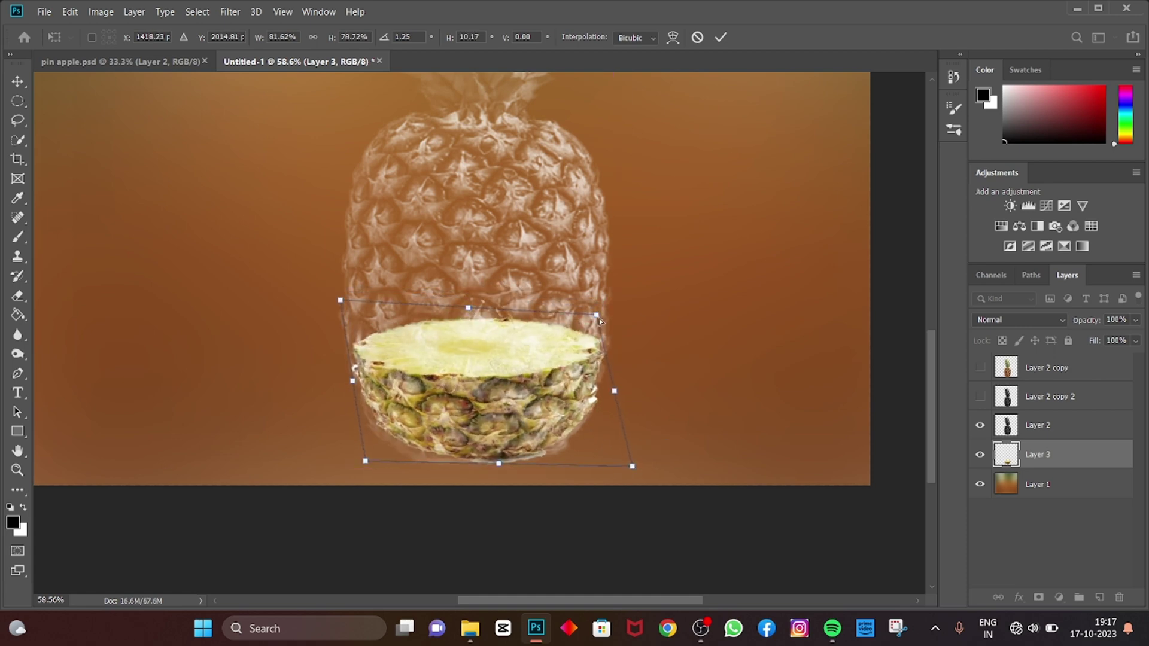
{"action": "mouse_move", "coordinate": [598, 319]}
{"action": "left_mouse_down"}
{"action": "mouse_move", "coordinate": [607, 316]}
{"action": "mouse_move", "coordinate": [591, 323]}
{"action": "left_mouse_up"}
{"action": "left_click_drag", "start_coordinate": [340, 300], "coordinate": [365, 310]}
{"action": "left_click_drag", "start_coordinate": [366, 390], "coordinate": [349, 386]}
{"action": "left_click_drag", "start_coordinate": [631, 467], "coordinate": [648, 473]}
{"action": "left_click_drag", "start_coordinate": [526, 432], "coordinate": [506, 418]}
{"action": "key", "text": "Return"}
Free-transform the pineapple half again, pulling its lower corners outward to about 108% width and 111% height
{"action": "key", "text": "ctrl+0"}
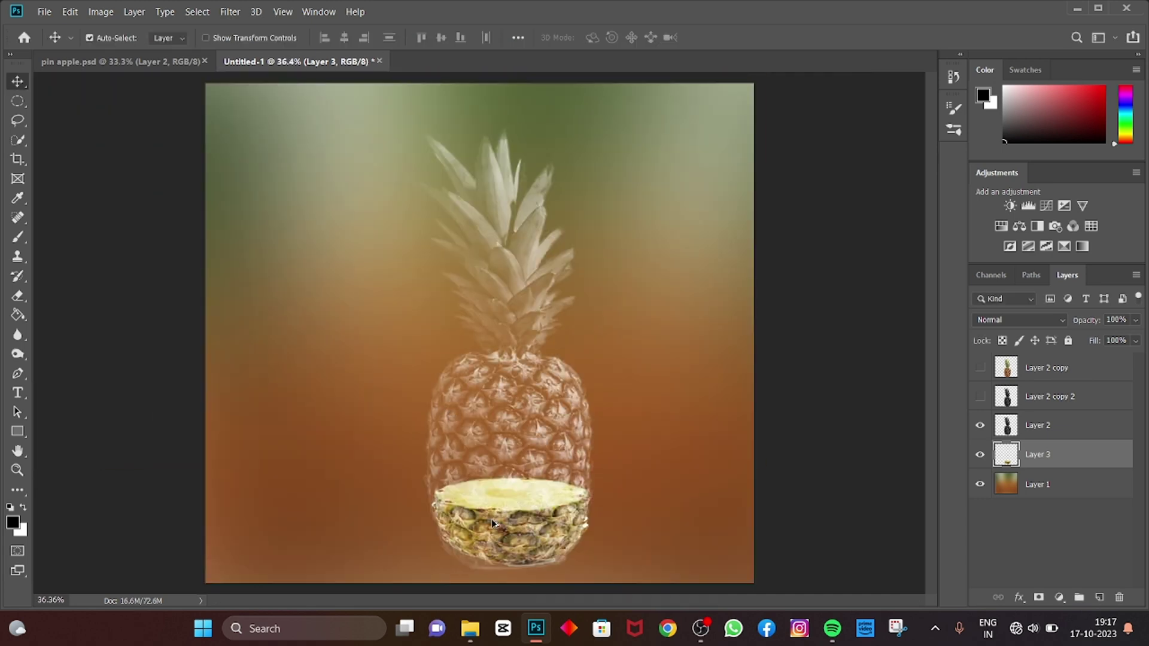
{"action": "key", "text": "ctrl+t"}
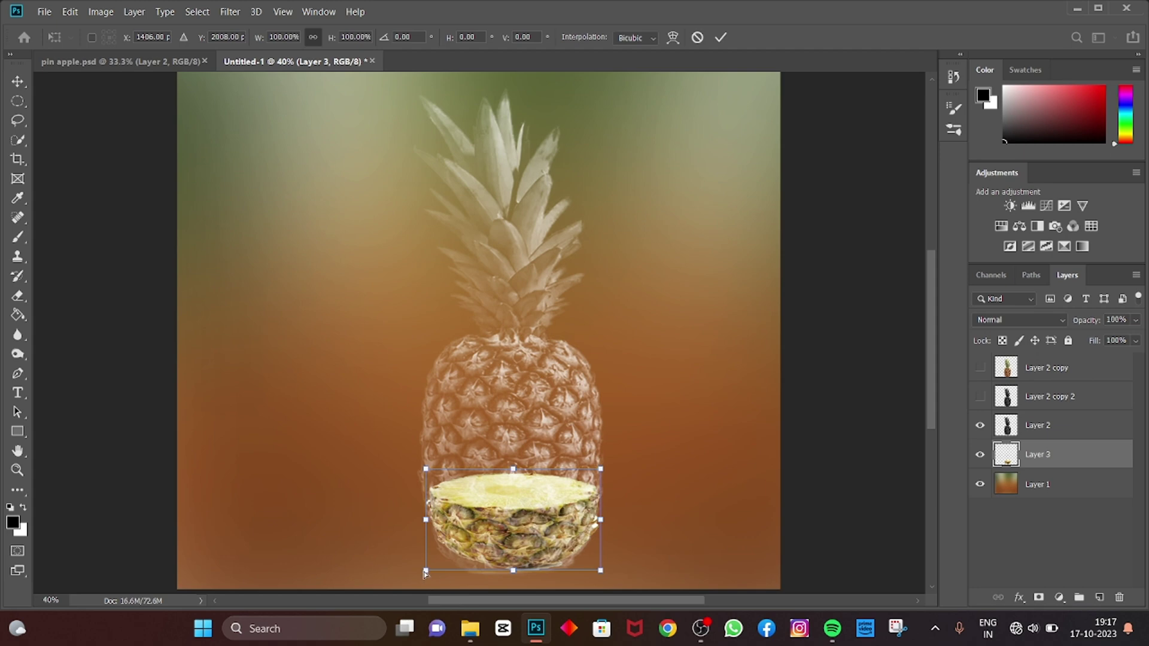
{"action": "left_click_drag", "start_coordinate": [425, 573], "coordinate": [416, 581]}
{"action": "left_click_drag", "start_coordinate": [607, 574], "coordinate": [609, 575]}
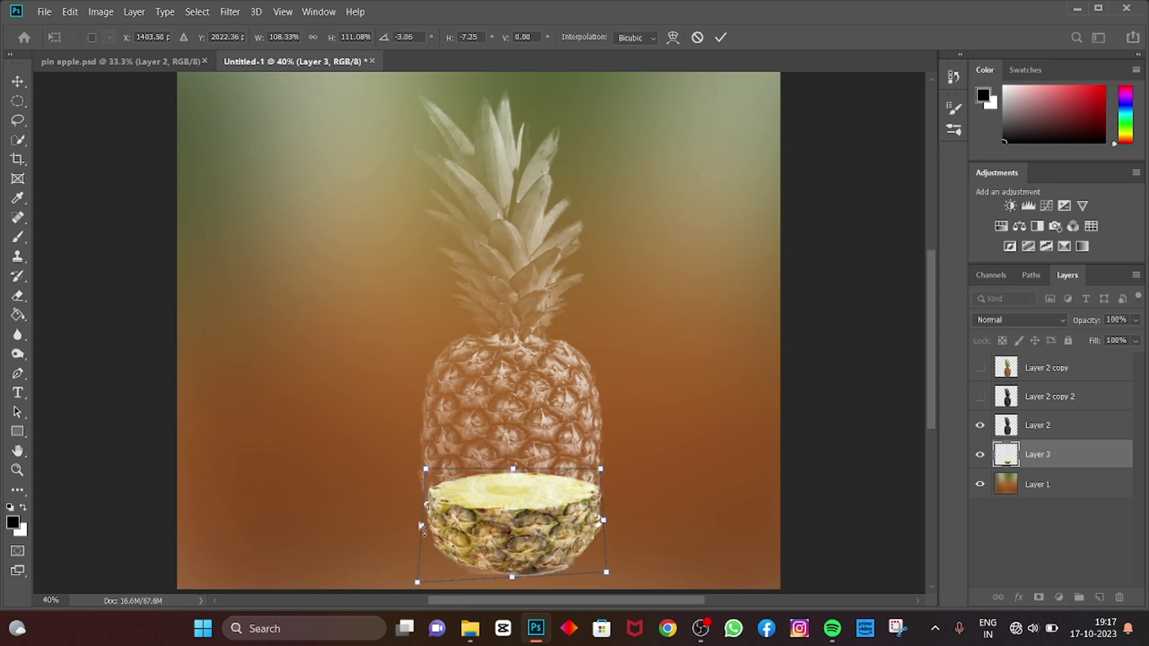
{"action": "key", "text": "Return"}
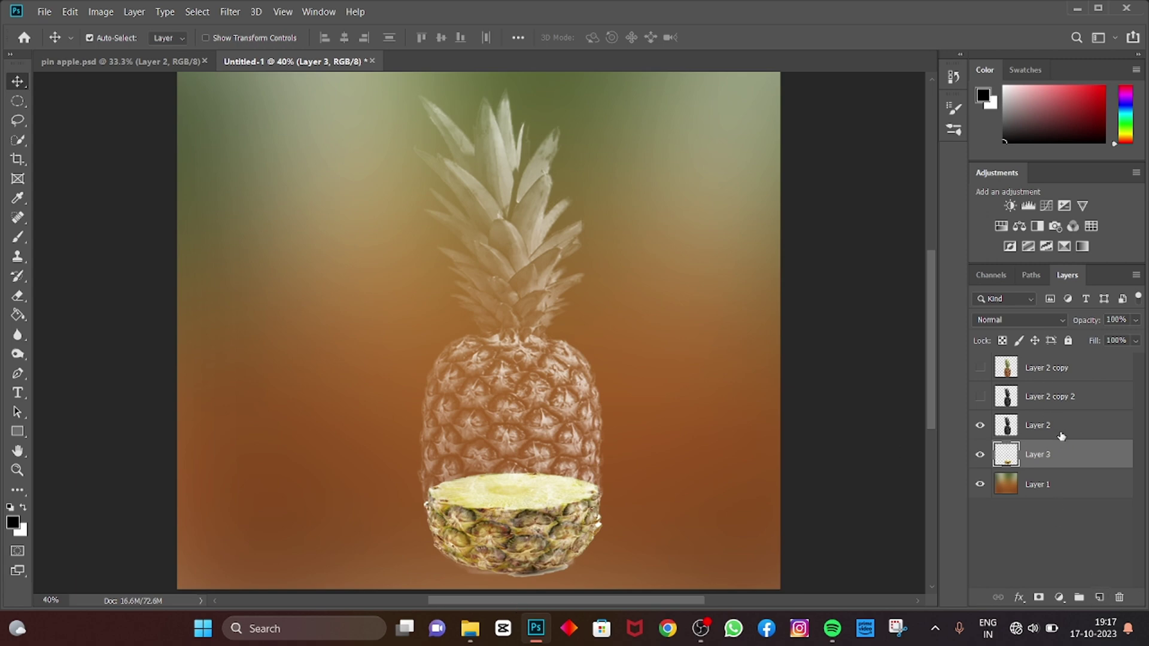
Compare Layer 3, Layer 2 copy 2 and Layer 2 by toggling their visibility, and add a layer mask to Layer 2
{"action": "left_click", "coordinate": [977, 455]}
{"action": "left_click", "coordinate": [977, 455]}
{"action": "left_click", "coordinate": [979, 398]}
{"action": "left_click", "coordinate": [980, 398]}
{"action": "left_click", "coordinate": [979, 426]}
{"action": "left_click", "coordinate": [979, 426]}
{"action": "left_click", "coordinate": [1049, 428]}
{"action": "left_click", "coordinate": [1038, 597]}
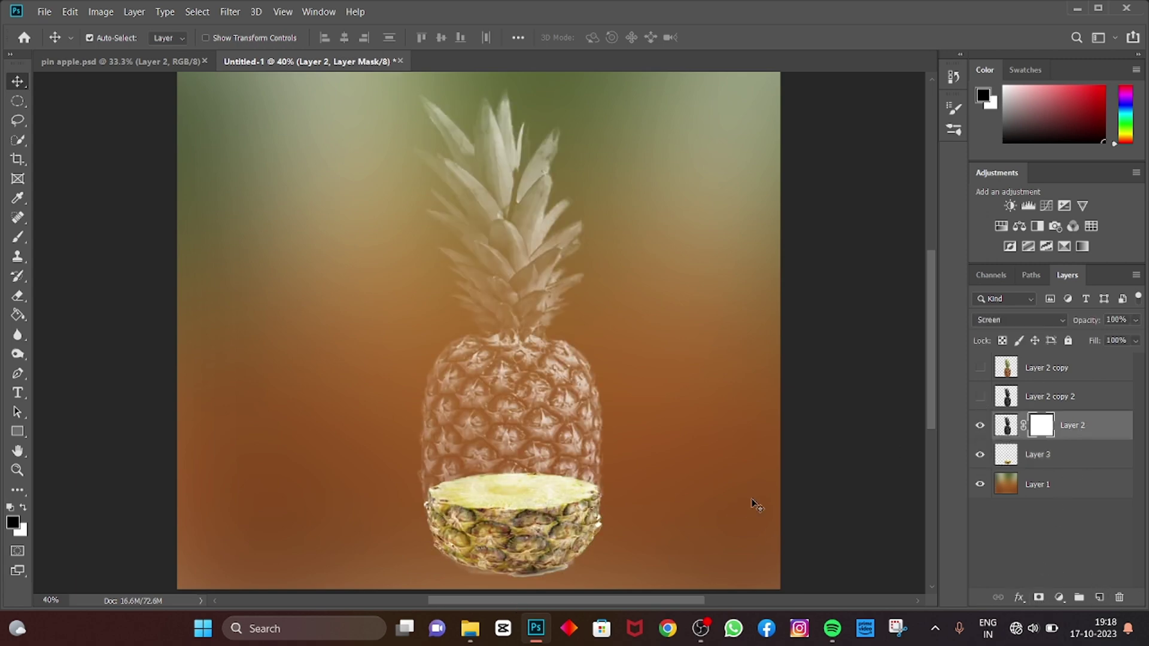
Paint black on Layer 2's mask with a soft brush of 125 to 200 px to hide the glassy texture over the pineapple half's rind
{"action": "key", "text": "b"}
{"action": "scroll", "coordinate": [453, 506], "scroll_direction": "up", "scroll_amount": 2}
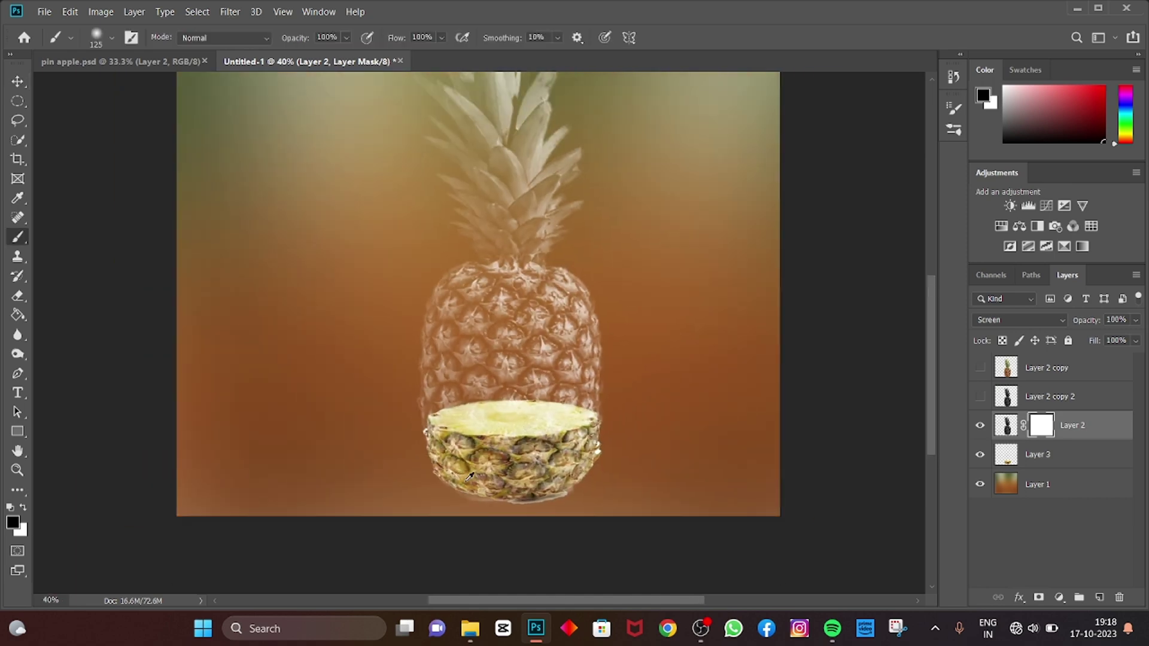
{"action": "scroll", "coordinate": [453, 504], "scroll_direction": "down", "scroll_amount": 1}
{"action": "key", "text": "bracketright"}
{"action": "key", "text": "bracketright"}
{"action": "key", "text": "bracketright"}
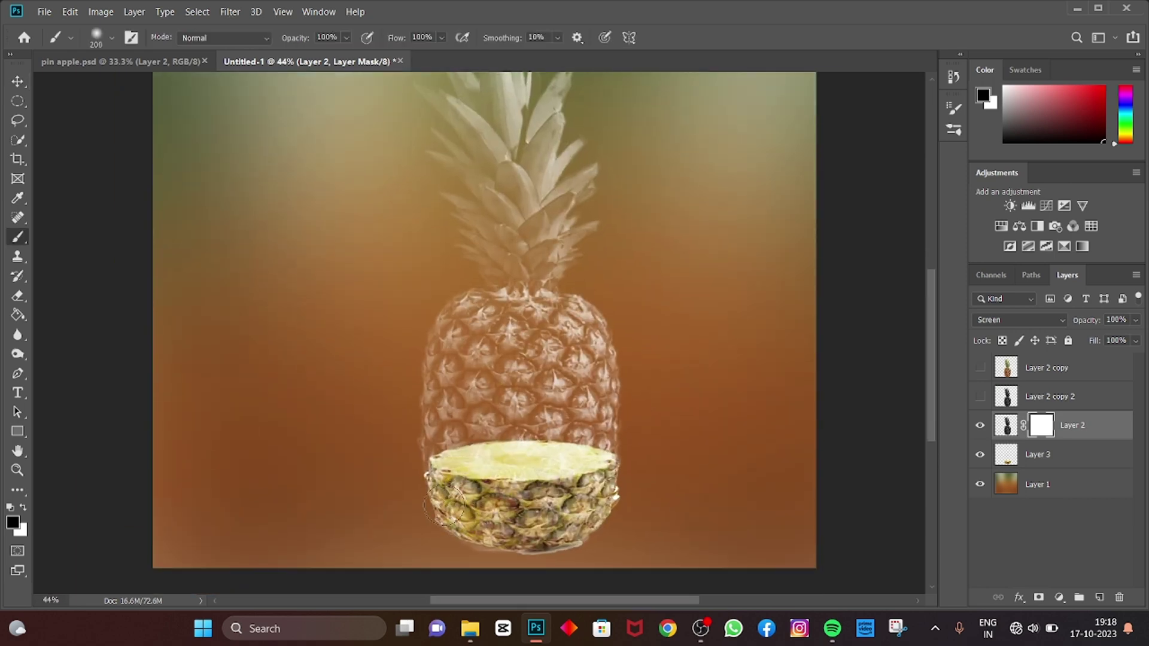
{"action": "mouse_move", "coordinate": [449, 509]}
{"action": "left_mouse_down"}
{"action": "mouse_move", "coordinate": [609, 496]}
{"action": "mouse_move", "coordinate": [598, 478]}
{"action": "mouse_move", "coordinate": [508, 549]}
{"action": "mouse_move", "coordinate": [578, 535]}
{"action": "mouse_move", "coordinate": [431, 517]}
{"action": "mouse_move", "coordinate": [427, 496]}
{"action": "mouse_move", "coordinate": [488, 516]}
{"action": "left_mouse_up"}
{"action": "key", "text": "bracketleft"}
{"action": "key", "text": "bracketleft"}
{"action": "key", "text": "bracketleft"}
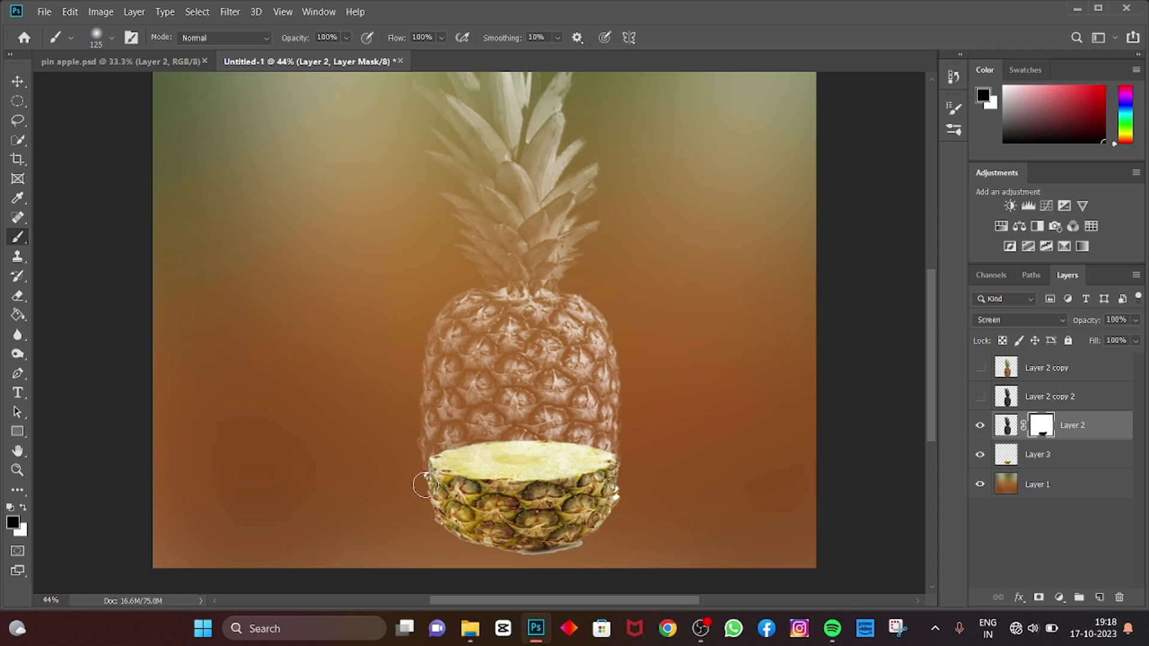
Free-transform Layer 3 to extend the pineapple half's upper left edge slightly outward to the glassy pineapple's outline
{"action": "left_click", "coordinate": [996, 458]}
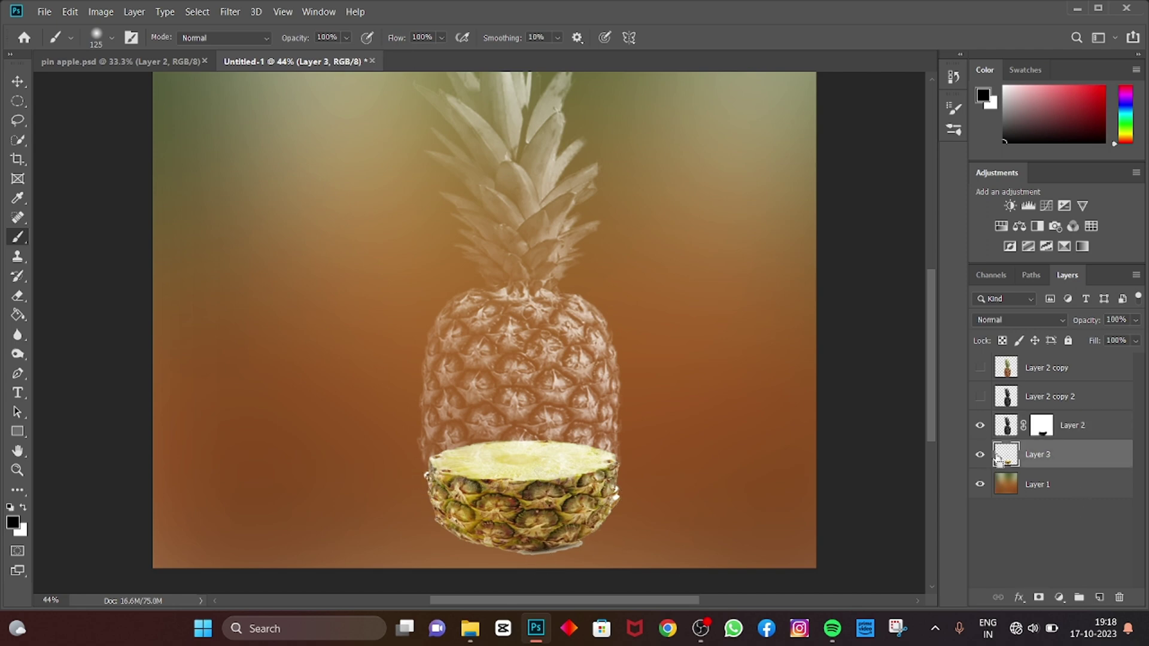
{"action": "key", "text": "ctrl+t"}
{"action": "left_click_drag", "start_coordinate": [420, 434], "coordinate": [418, 442]}
{"action": "key", "text": "Return"}
{"action": "key", "text": "b"}
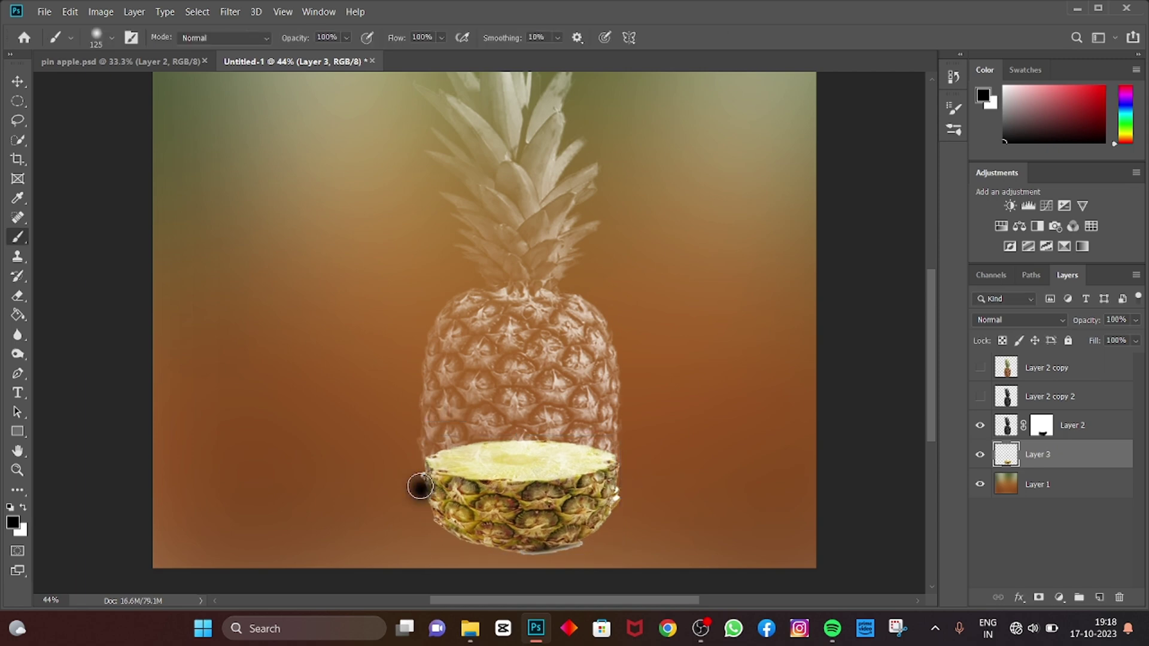
Add a layer mask to Layer 3 and paint away the white fringes around the pineapple half's rind with a small black brush
{"action": "left_click", "coordinate": [1048, 428]}
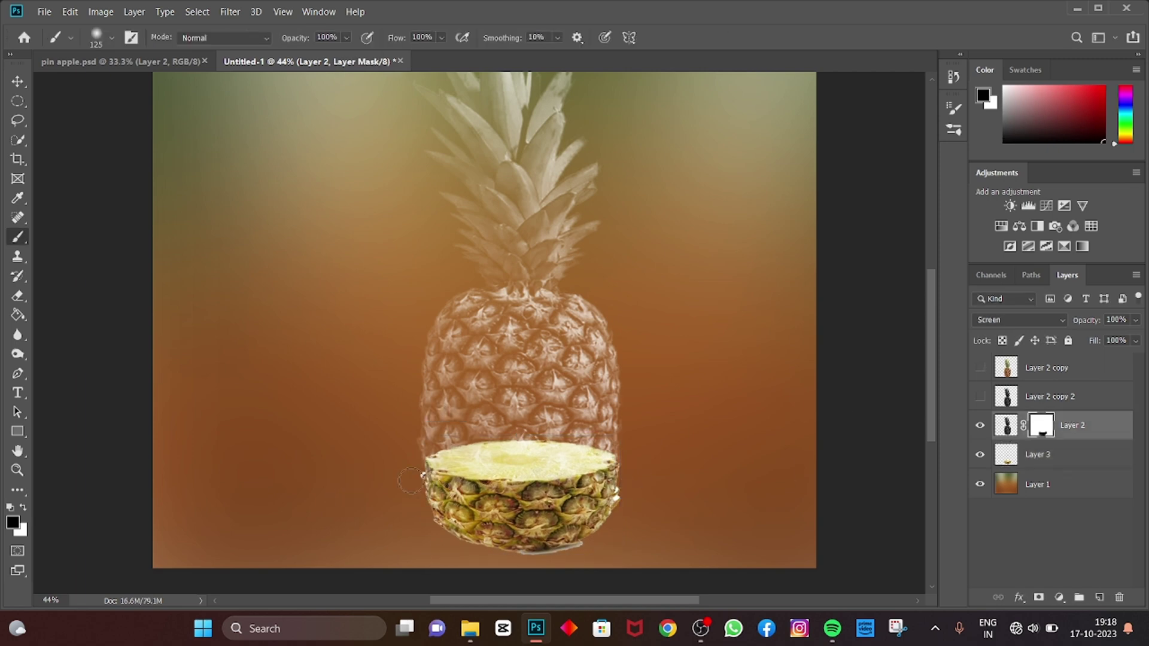
{"action": "left_click", "coordinate": [1064, 454]}
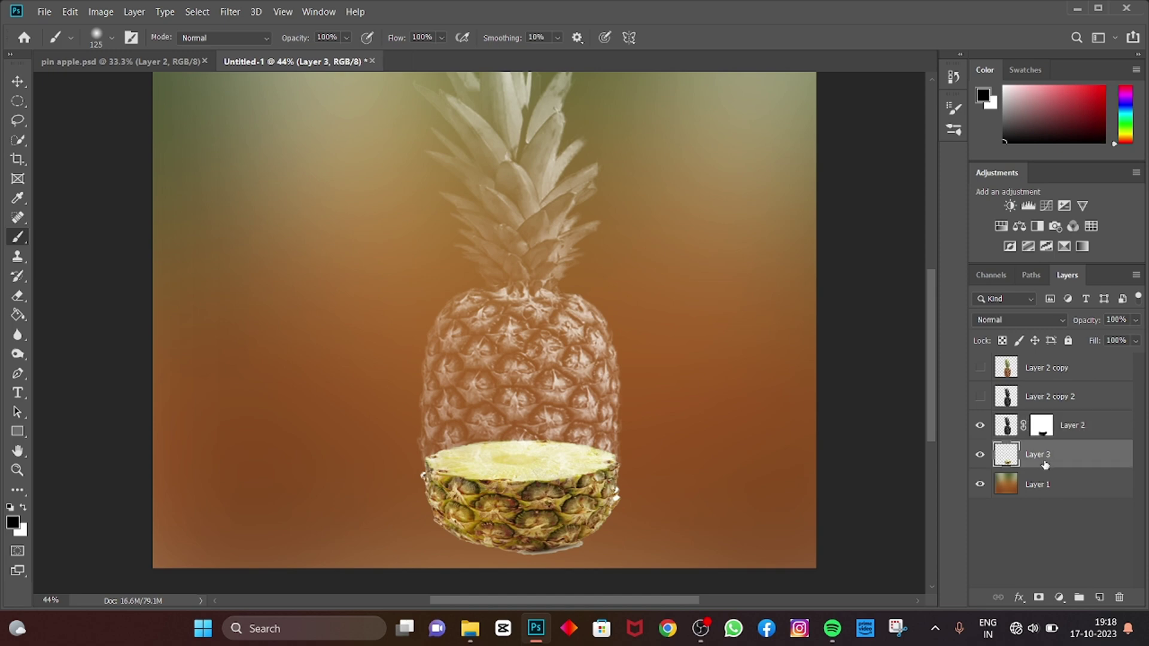
{"action": "left_click", "coordinate": [1038, 597]}
{"action": "scroll", "coordinate": [648, 502], "scroll_direction": "down", "scroll_amount": 2}
{"action": "scroll", "coordinate": [648, 507], "scroll_direction": "up", "scroll_amount": 2}
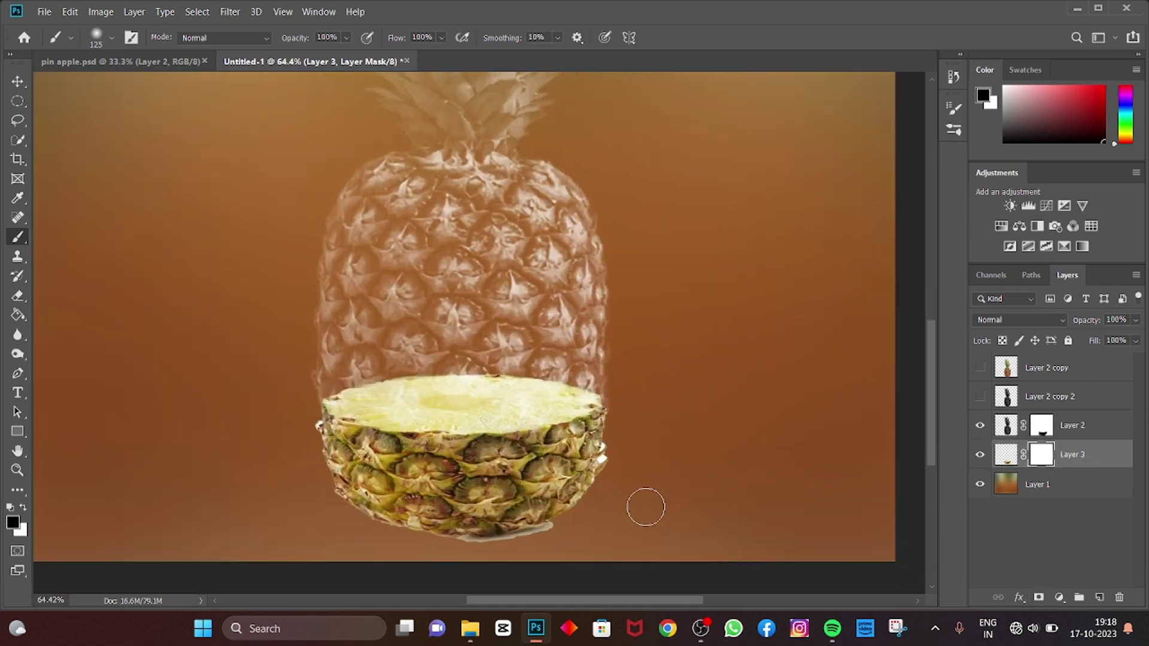
{"action": "mouse_move", "coordinate": [604, 358]}
{"action": "left_mouse_down"}
{"action": "mouse_move", "coordinate": [628, 377]}
{"action": "mouse_move", "coordinate": [605, 383]}
{"action": "left_mouse_up"}
{"action": "mouse_move", "coordinate": [589, 453]}
{"action": "left_mouse_down"}
{"action": "mouse_move", "coordinate": [450, 477]}
{"action": "mouse_move", "coordinate": [542, 468]}
{"action": "mouse_move", "coordinate": [557, 462]}
{"action": "mouse_move", "coordinate": [454, 472]}
{"action": "mouse_move", "coordinate": [563, 454]}
{"action": "mouse_move", "coordinate": [536, 460]}
{"action": "left_mouse_up"}
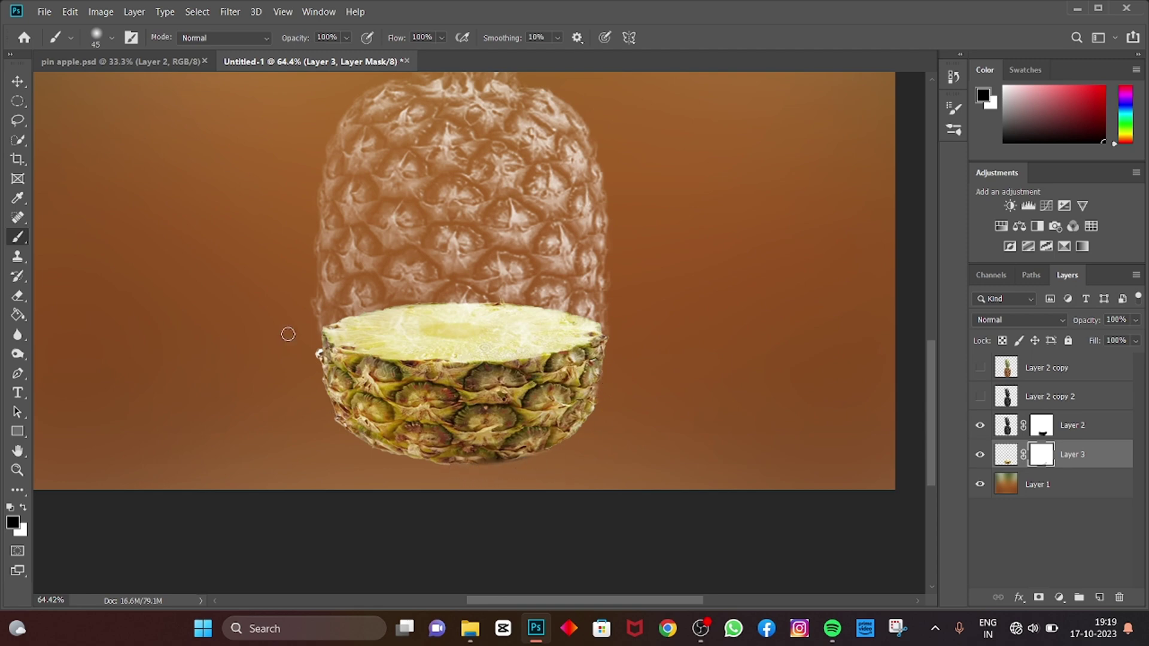
{"action": "mouse_move", "coordinate": [315, 358]}
{"action": "left_mouse_down"}
{"action": "mouse_move", "coordinate": [345, 438]}
{"action": "mouse_move", "coordinate": [328, 418]}
{"action": "mouse_move", "coordinate": [342, 438]}
{"action": "mouse_move", "coordinate": [335, 430]}
{"action": "mouse_move", "coordinate": [381, 456]}
{"action": "mouse_move", "coordinate": [354, 452]}
{"action": "mouse_move", "coordinate": [381, 458]}
{"action": "left_mouse_up"}
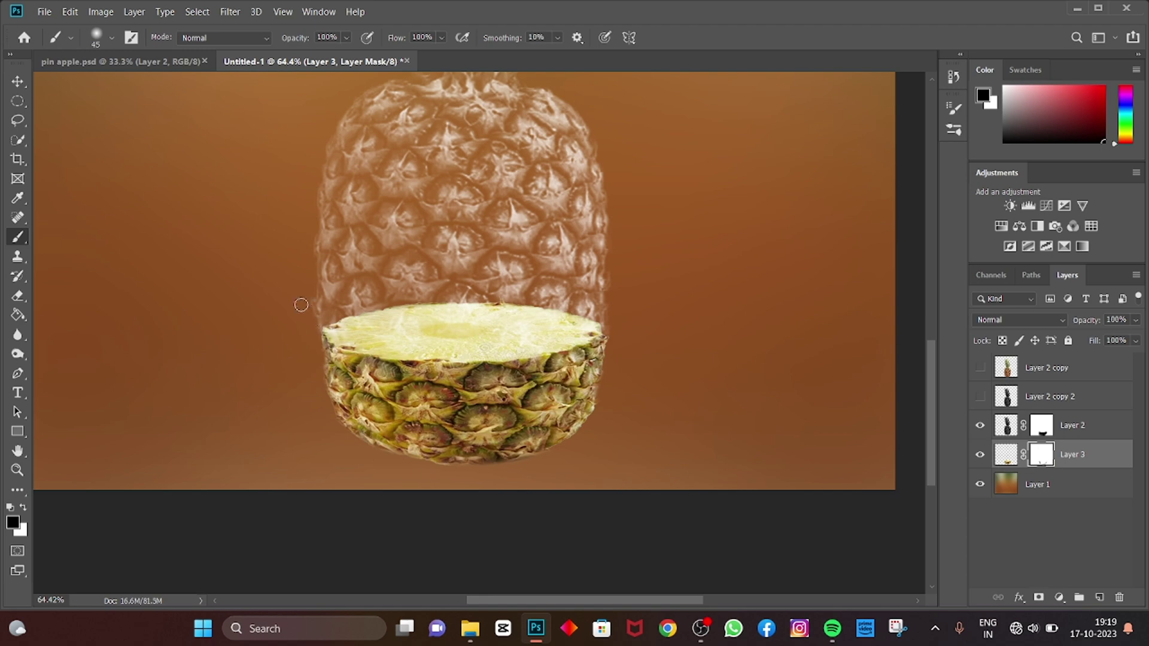
Show Layer 2 copy 2 and apply Levels to it with midtones at 0.53, a raised black point and a lowered white point
{"action": "scroll", "coordinate": [299, 302], "scroll_direction": "down", "scroll_amount": 3}
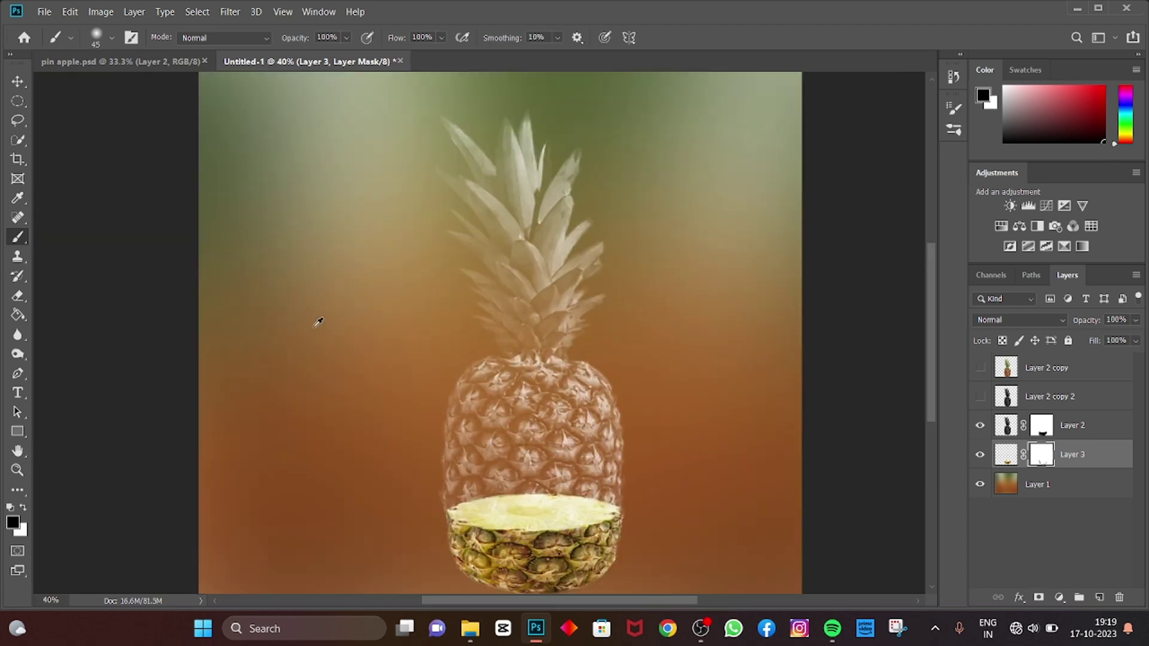
{"action": "left_click", "coordinate": [980, 396]}
{"action": "scroll", "coordinate": [499, 329], "scroll_direction": "down", "scroll_amount": 2}
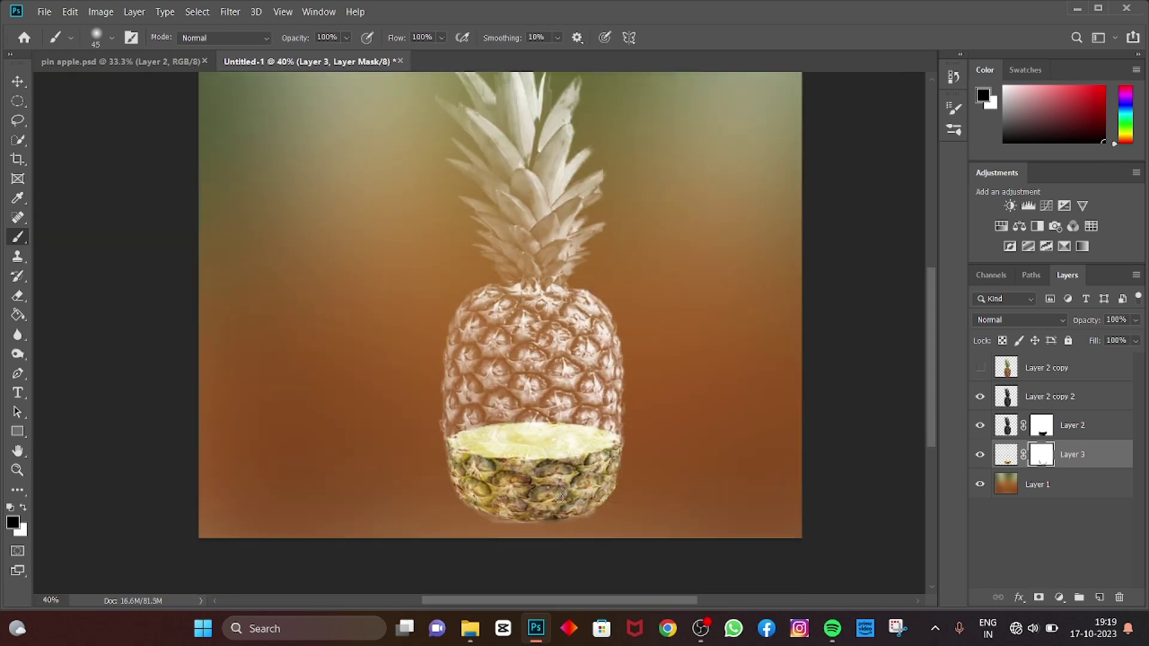
{"action": "left_click", "coordinate": [1044, 405]}
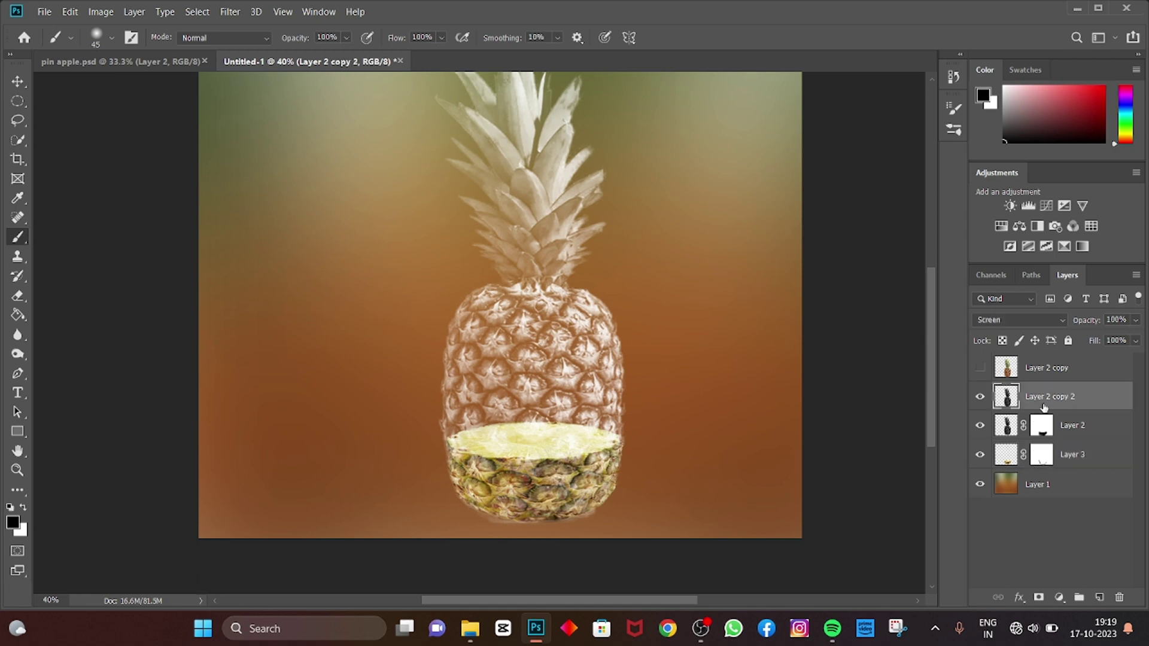
{"action": "key", "text": "ctrl+l"}
{"action": "left_click_drag", "start_coordinate": [536, 181], "coordinate": [561, 181]}
{"action": "left_click_drag", "start_coordinate": [597, 22], "coordinate": [762, 29]}
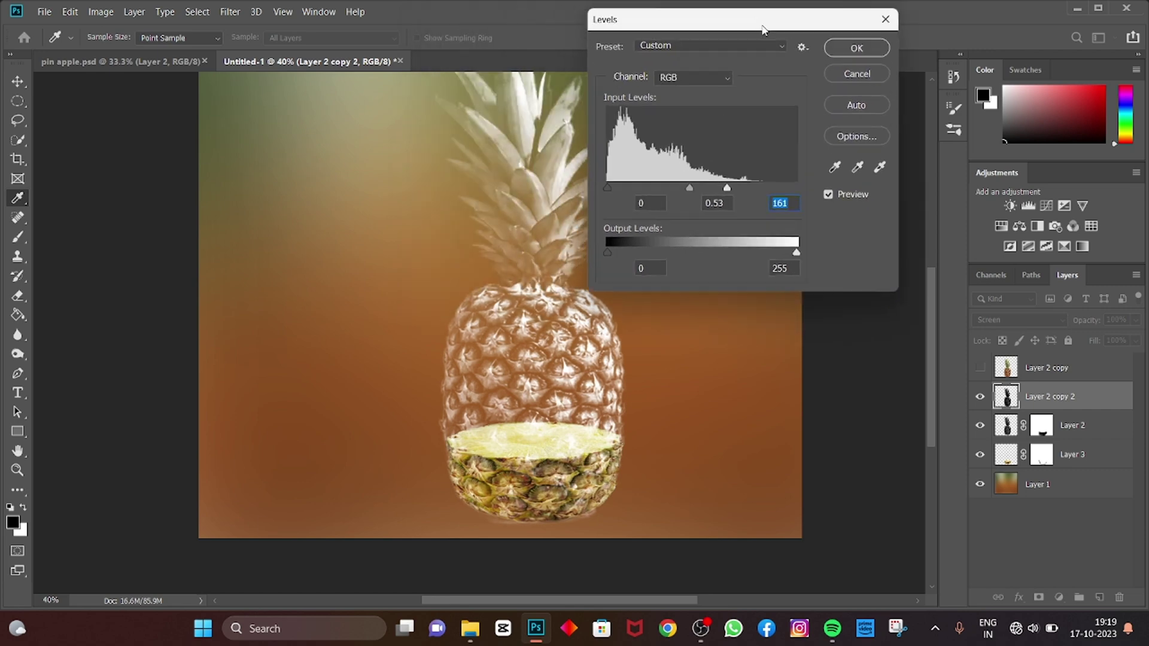
{"action": "left_click_drag", "start_coordinate": [607, 187], "coordinate": [632, 188]}
{"action": "mouse_move", "coordinate": [727, 189]}
{"action": "left_mouse_down"}
{"action": "mouse_move", "coordinate": [779, 188]}
{"action": "mouse_move", "coordinate": [675, 188]}
{"action": "mouse_move", "coordinate": [773, 188]}
{"action": "mouse_move", "coordinate": [755, 189]}
{"action": "left_mouse_up"}
{"action": "key", "text": "Return"}
Add a layer mask to Layer 2 copy 2 and paint black over the pineapple half's rind with a brush of 100 to 175 px
{"action": "key", "text": "b"}
{"action": "left_click", "coordinate": [1039, 598]}
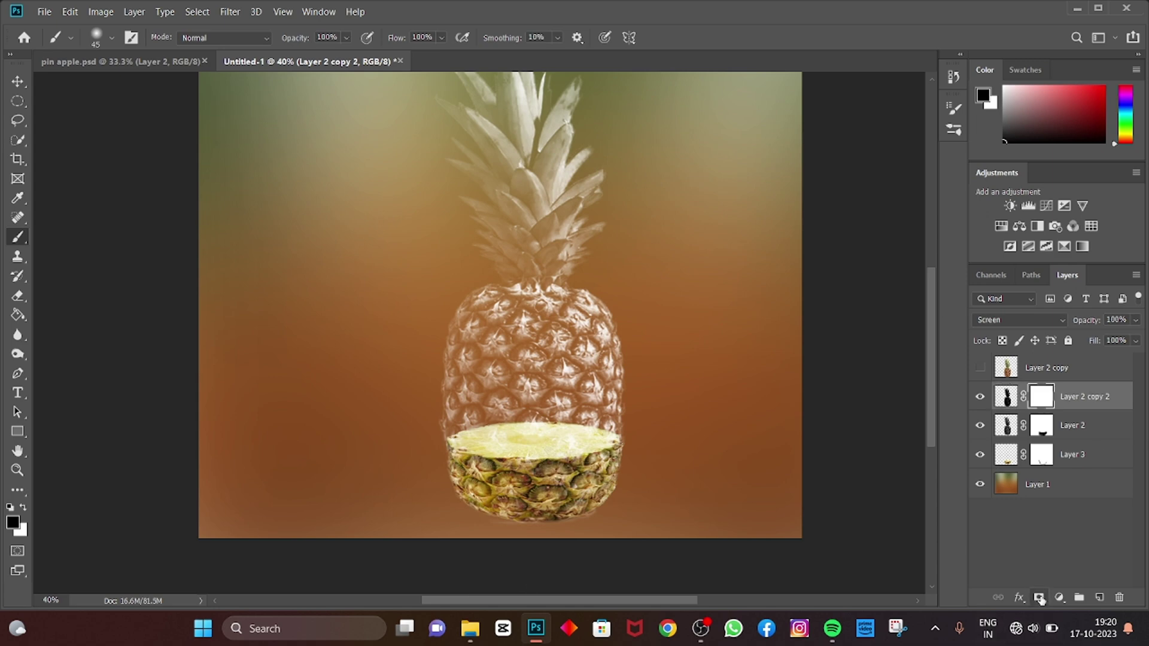
{"action": "key", "text": "bracketright"}
{"action": "key", "text": "bracketright"}
{"action": "key", "text": "bracketright"}
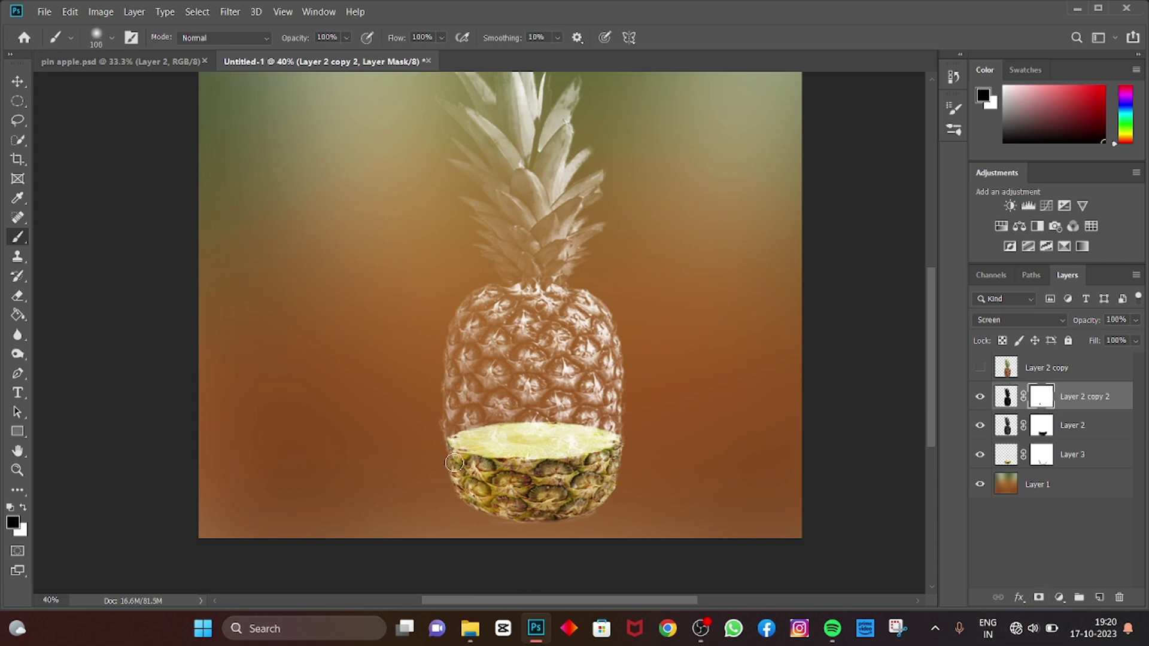
{"action": "mouse_move", "coordinate": [630, 462]}
{"action": "left_mouse_down"}
{"action": "mouse_move", "coordinate": [578, 472]}
{"action": "mouse_move", "coordinate": [609, 454]}
{"action": "mouse_move", "coordinate": [537, 478]}
{"action": "mouse_move", "coordinate": [572, 490]}
{"action": "left_mouse_up"}
{"action": "key", "text": "bracketright"}
{"action": "key", "text": "bracketright"}
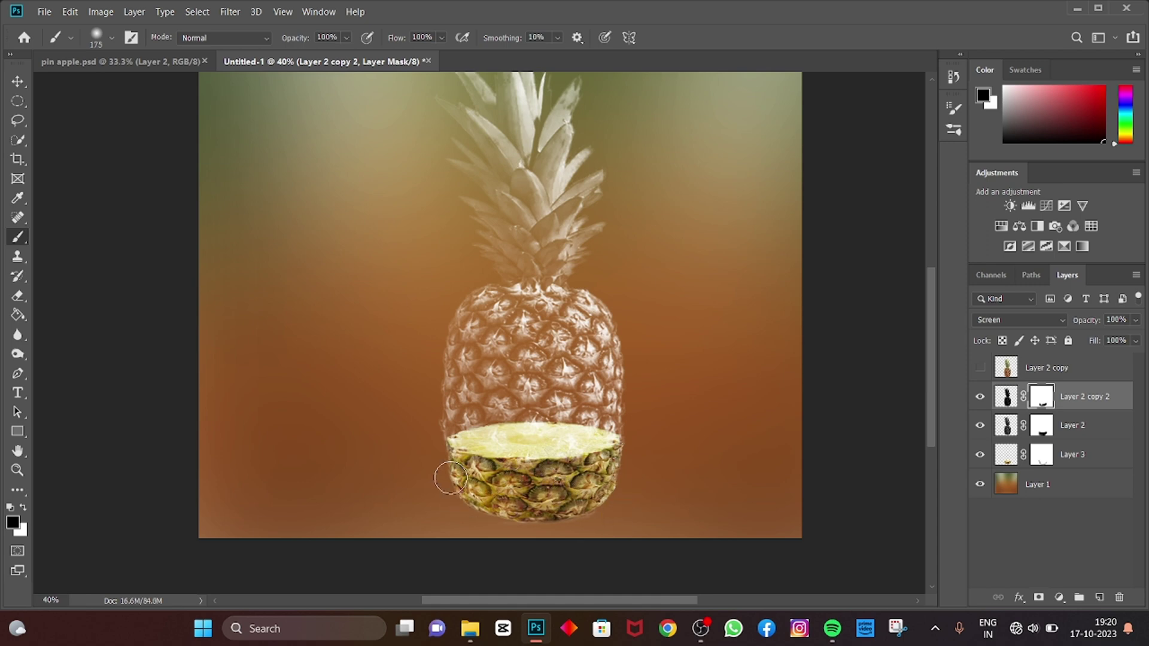
{"action": "key", "text": "bracketright"}
Lower the brush opacity to 4%, lightly fade the glassy texture over the cut face, and select Layer 2's mask with a 100 px brush
{"action": "left_click", "coordinate": [346, 37]}
{"action": "left_click", "coordinate": [564, 445]}
{"action": "key", "text": "bracketleft"}
{"action": "key", "text": "bracketleft"}
{"action": "key", "text": "bracketleft"}
{"action": "key", "text": "alt+bracketleft"}
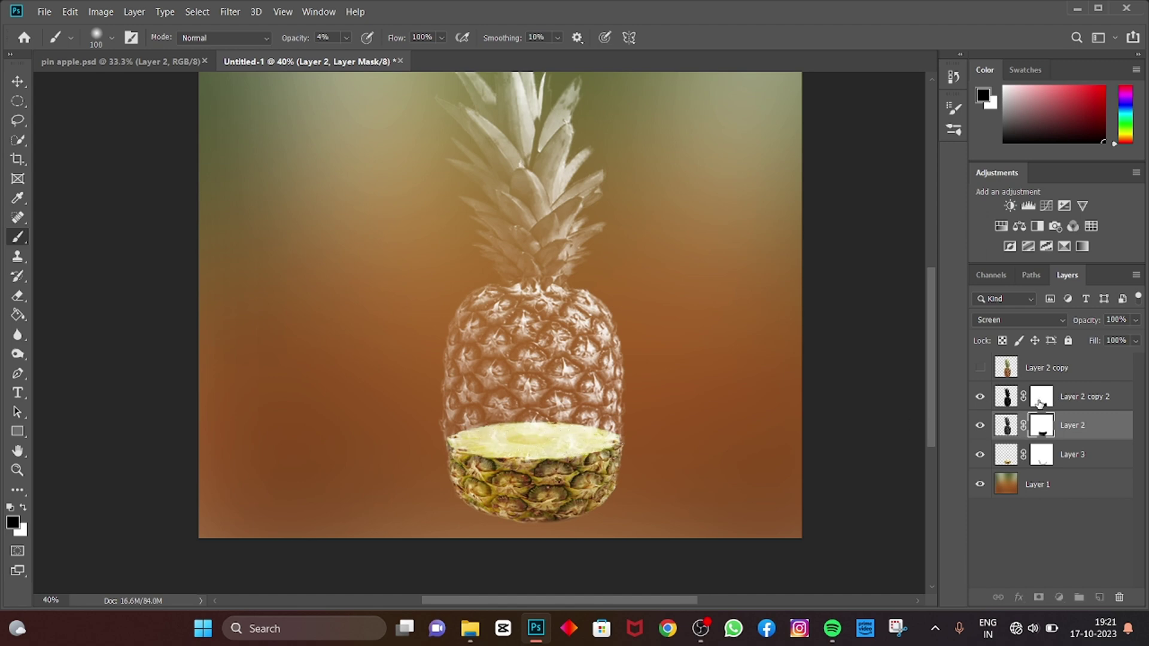
Merge the visible layers into a single layer, keeping the hidden Layer 2 copy separate
{"action": "left_click", "coordinate": [1041, 400]}
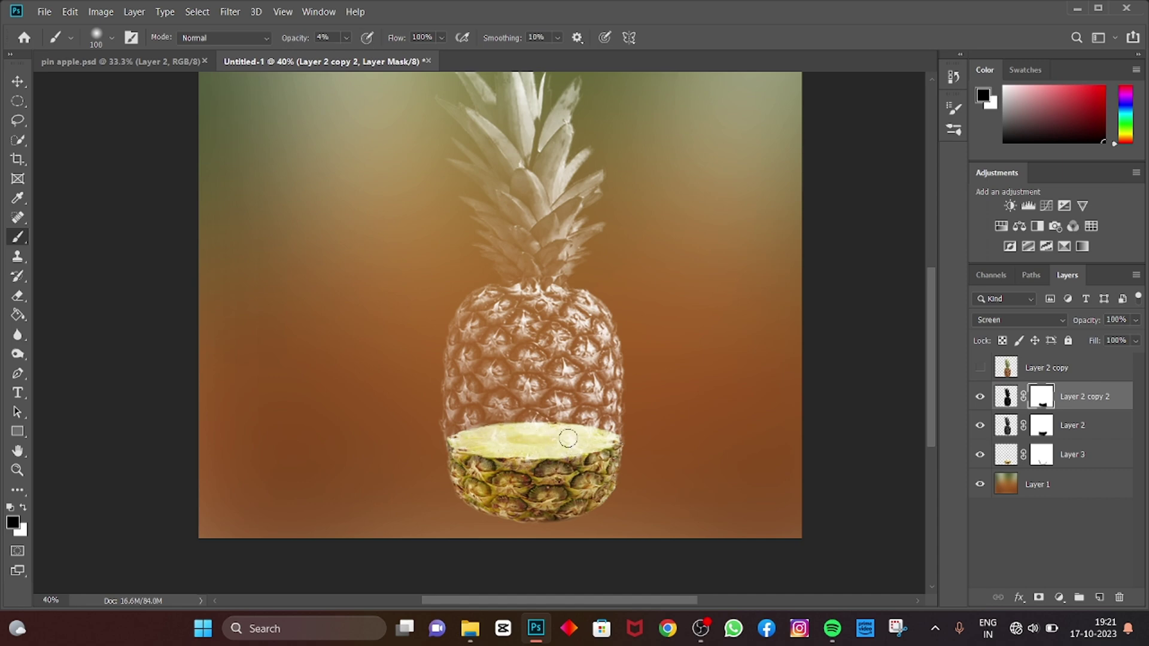
{"action": "scroll", "coordinate": [573, 432], "scroll_direction": "down", "scroll_amount": 1}
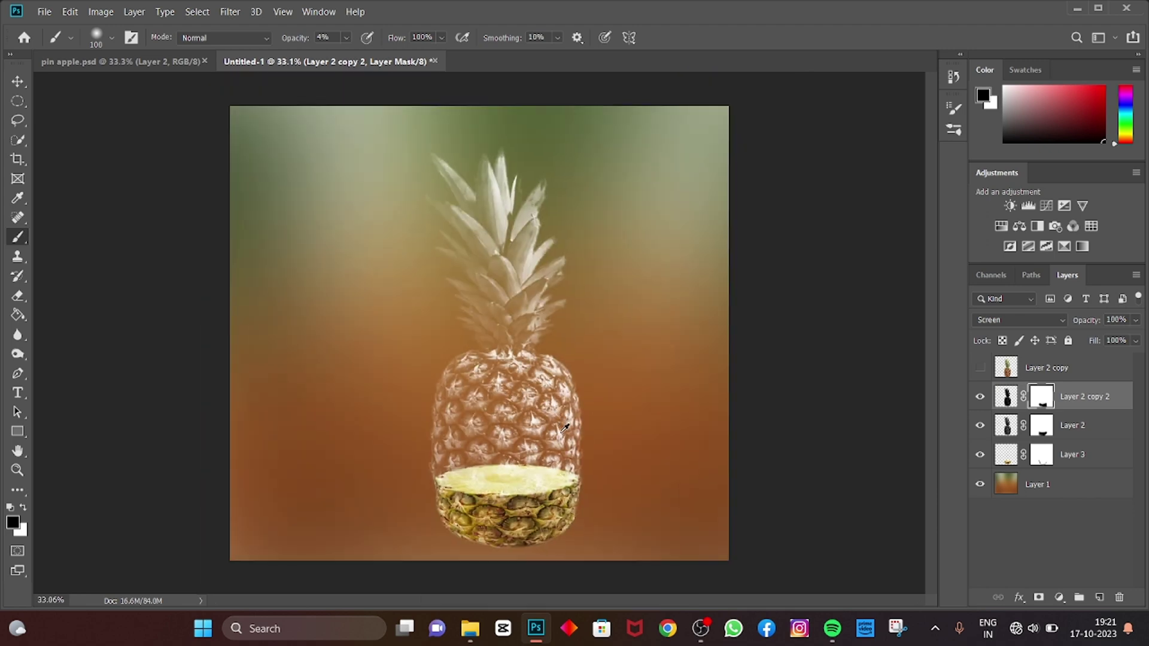
{"action": "key", "text": "ctrl+shift+e"}
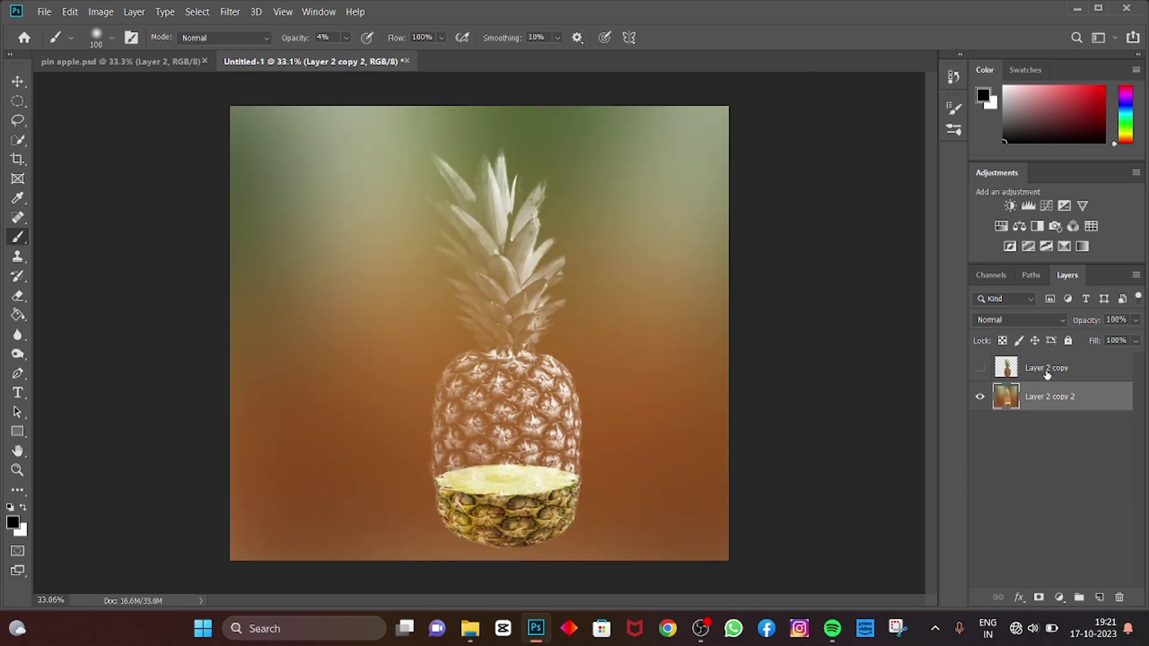
Toggle Layer 2 copy's visibility repeatedly to compare the original pineapple with the merged glass-like version
{"action": "left_click", "coordinate": [1046, 374]}
{"action": "left_click", "coordinate": [980, 367]}
{"action": "left_click", "coordinate": [980, 367]}
{"action": "left_click", "coordinate": [980, 368]}
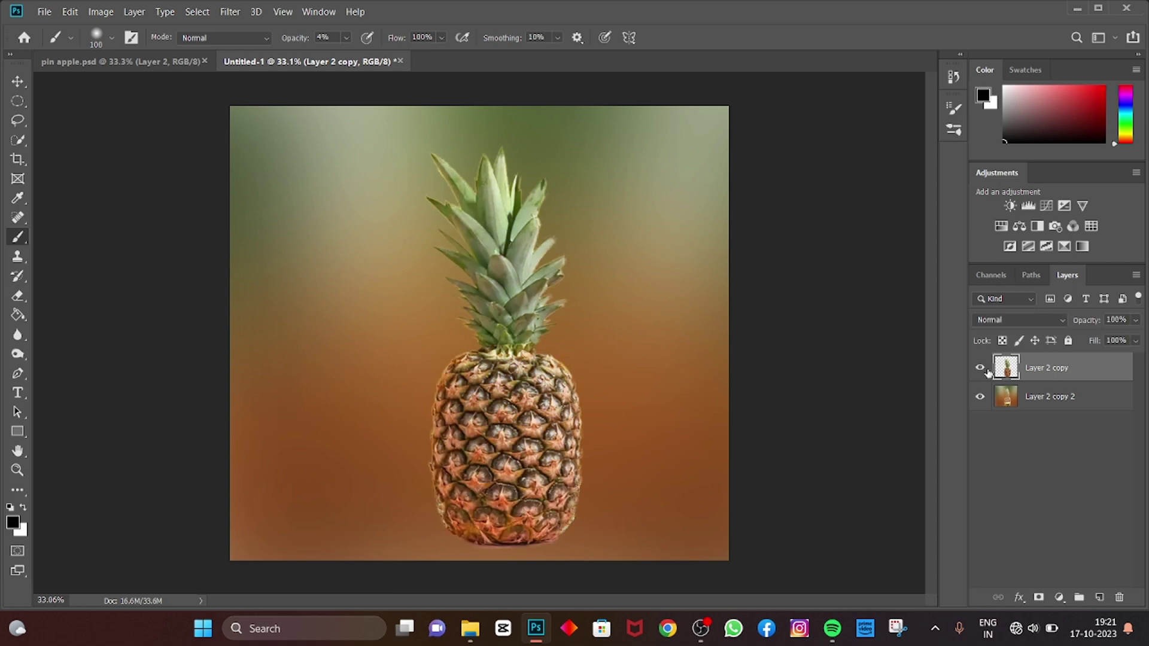
{"action": "left_click", "coordinate": [980, 367]}
{"action": "left_click", "coordinate": [979, 367]}
{"action": "left_click", "coordinate": [981, 369]}
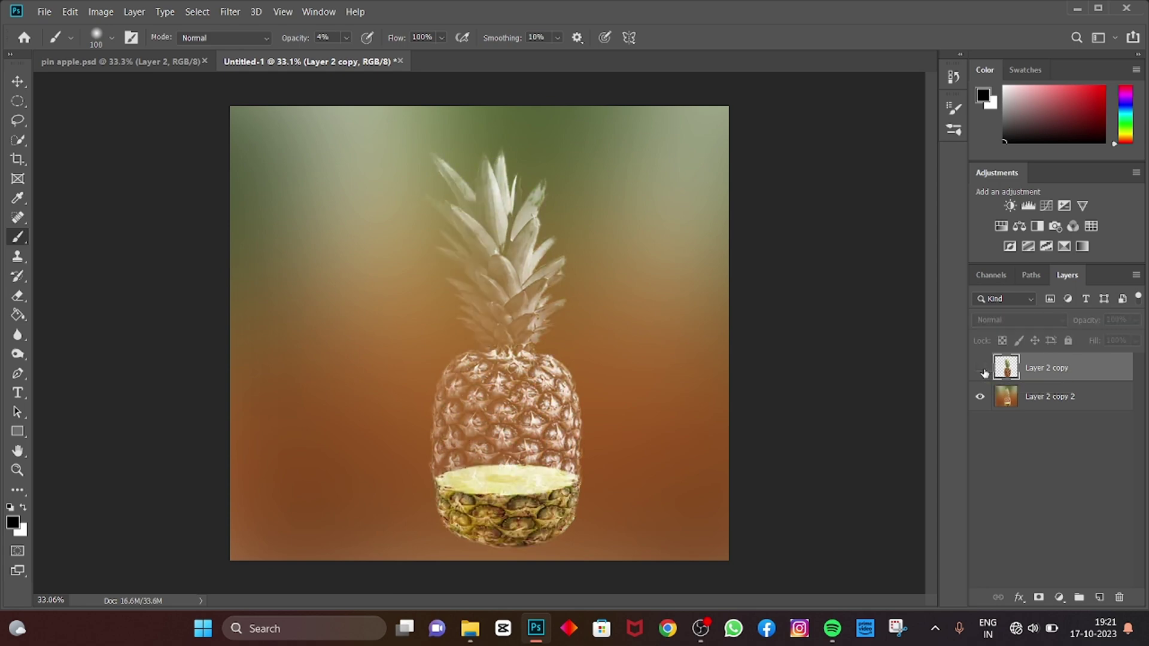
{"action": "left_click", "coordinate": [981, 369]}
{"action": "left_click", "coordinate": [981, 369]}
{"action": "left_click", "coordinate": [981, 369]}
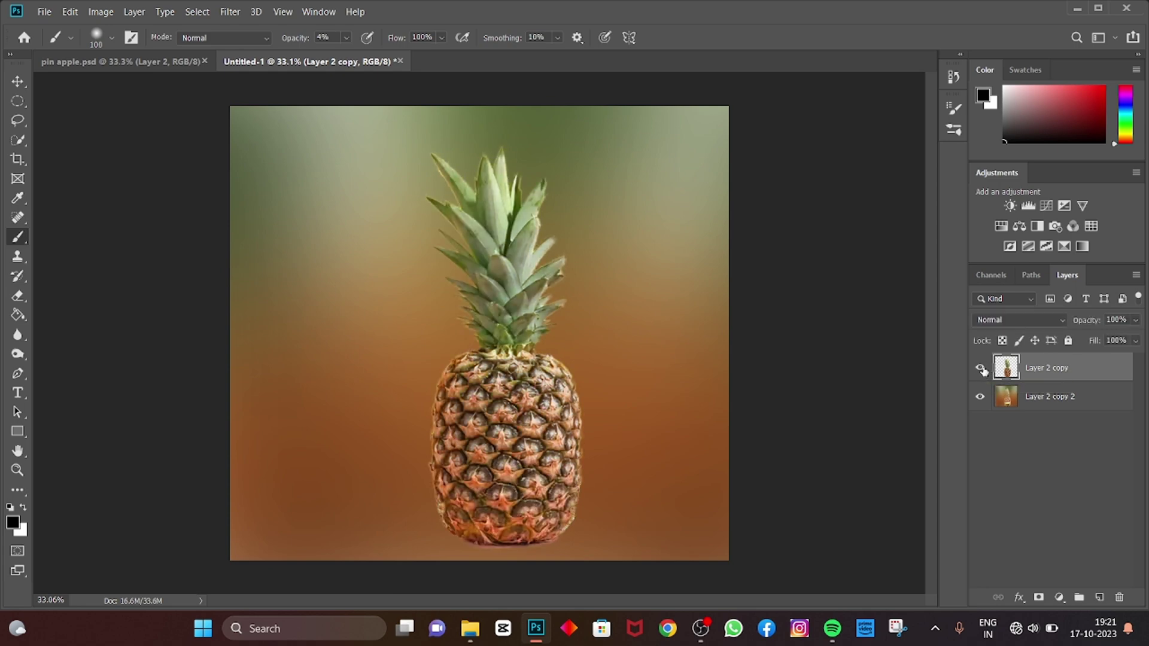
{"action": "scroll", "coordinate": [685, 501], "scroll_direction": "up", "scroll_amount": 2}
{"action": "scroll", "coordinate": [678, 497], "scroll_direction": "down", "scroll_amount": 1}
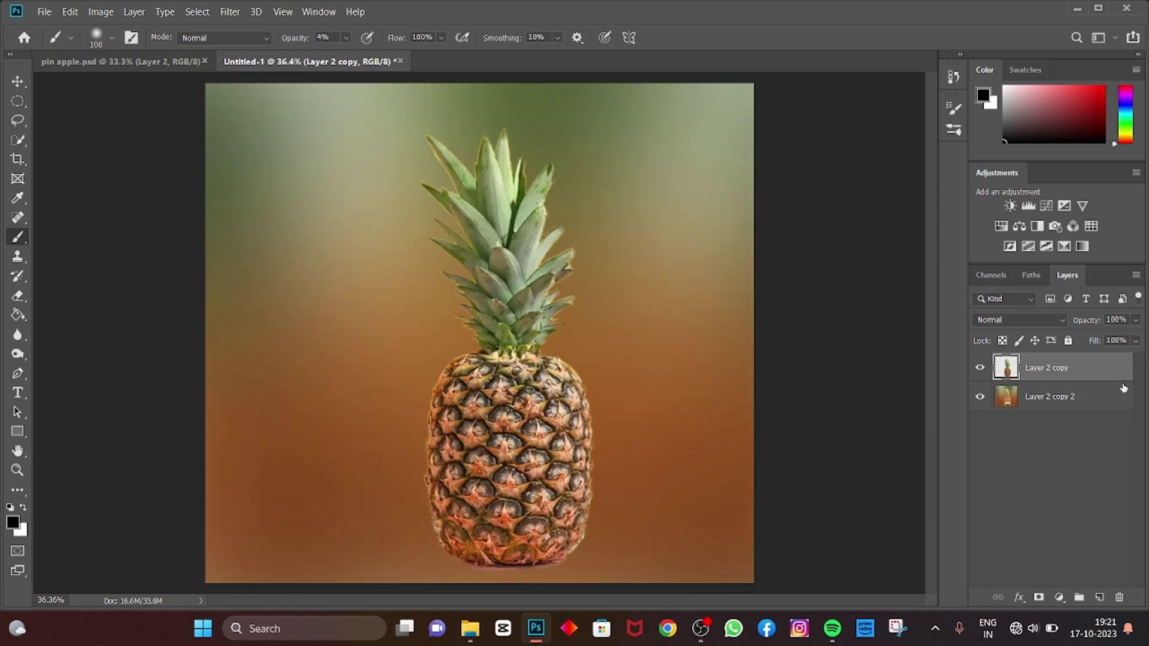
{"action": "left_click", "coordinate": [981, 368]}
{"action": "left_click", "coordinate": [981, 368]}
{"action": "left_click", "coordinate": [982, 369]}
{"action": "left_click", "coordinate": [982, 368]}
{"action": "left_click", "coordinate": [982, 369]}
{"action": "left_click", "coordinate": [982, 369]}
{"action": "left_click", "coordinate": [981, 369]}
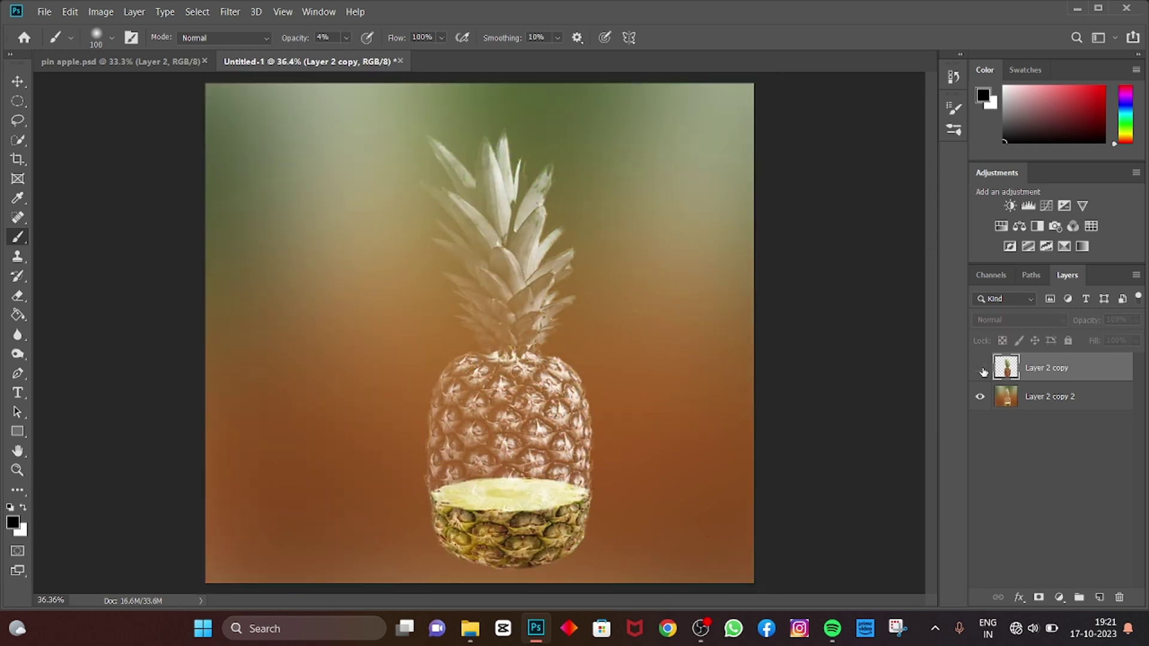
{"action": "left_click", "coordinate": [982, 368]}
{"action": "left_click", "coordinate": [981, 368]}
{"action": "left_click", "coordinate": [981, 369]}
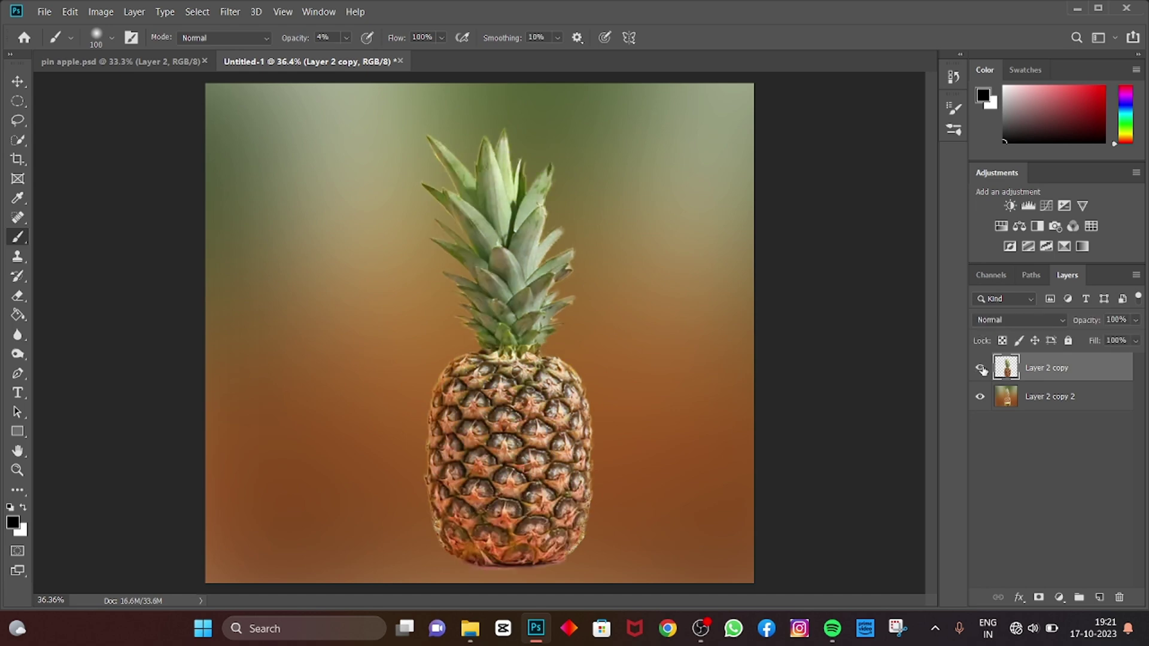